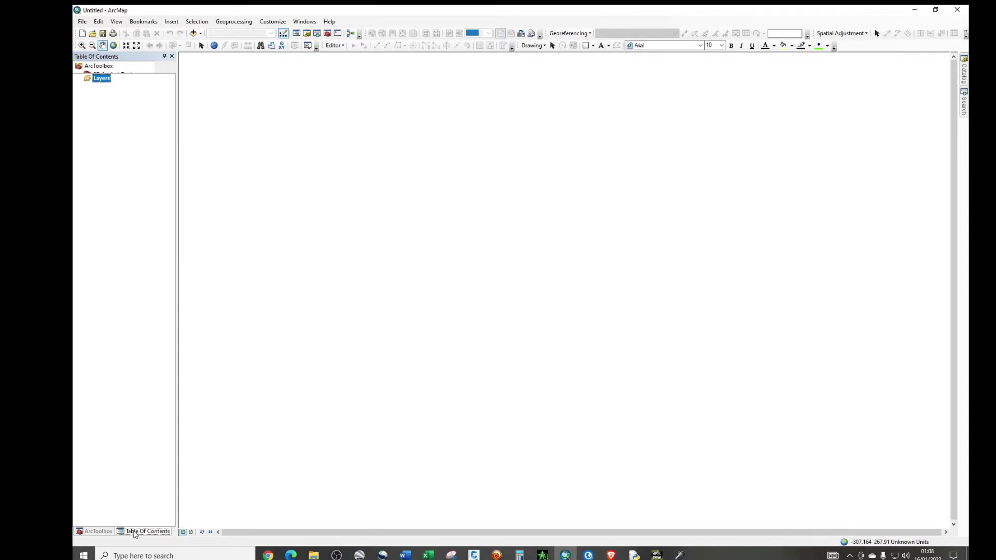
Step: Show the layer list and add the LC08 band 1 TIF from the Landsat 8 Data folder
{"action": "left_click", "coordinate": [133, 531]}
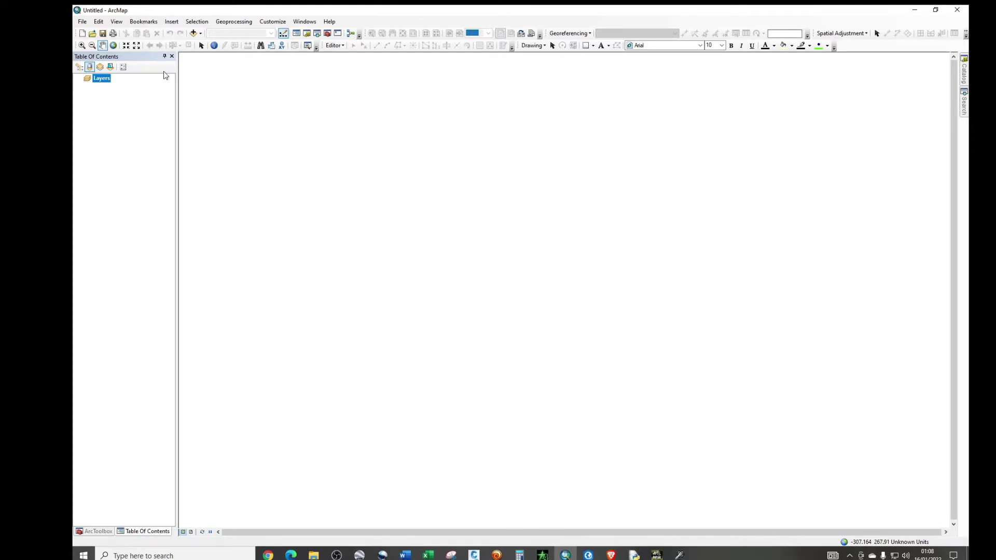
{"action": "left_click", "coordinate": [192, 33]}
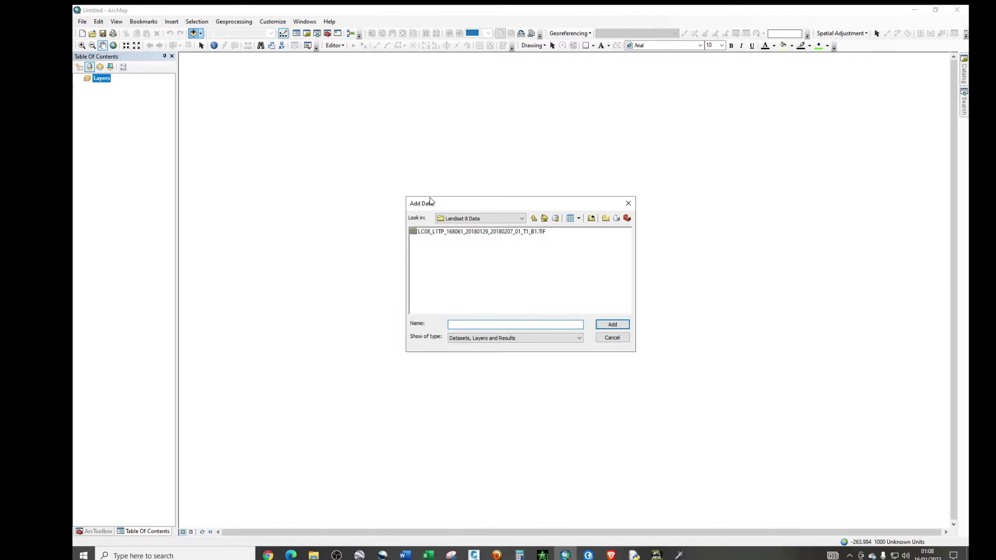
{"action": "double_click", "coordinate": [467, 232]}
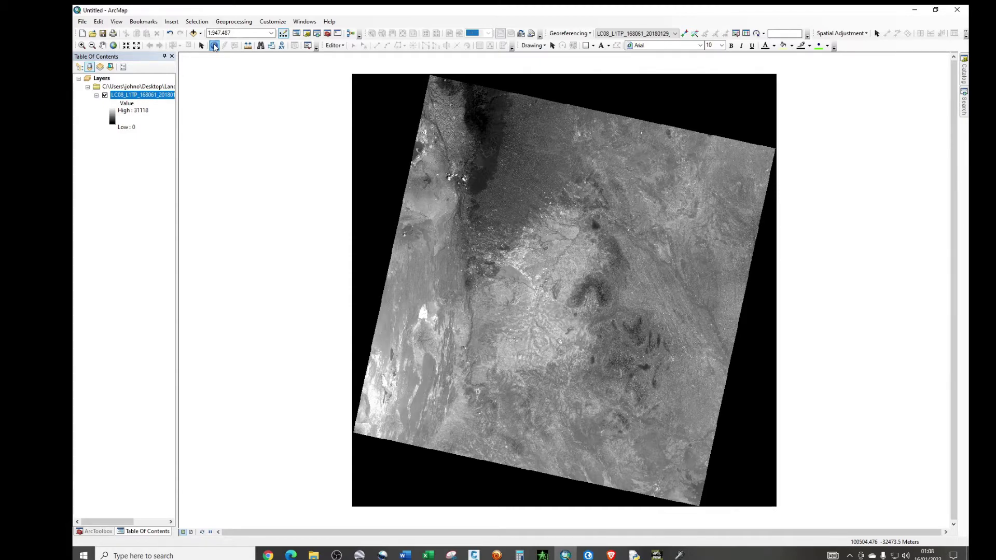
{"action": "left_click", "coordinate": [214, 46]}
{"action": "left_click", "coordinate": [432, 264]}
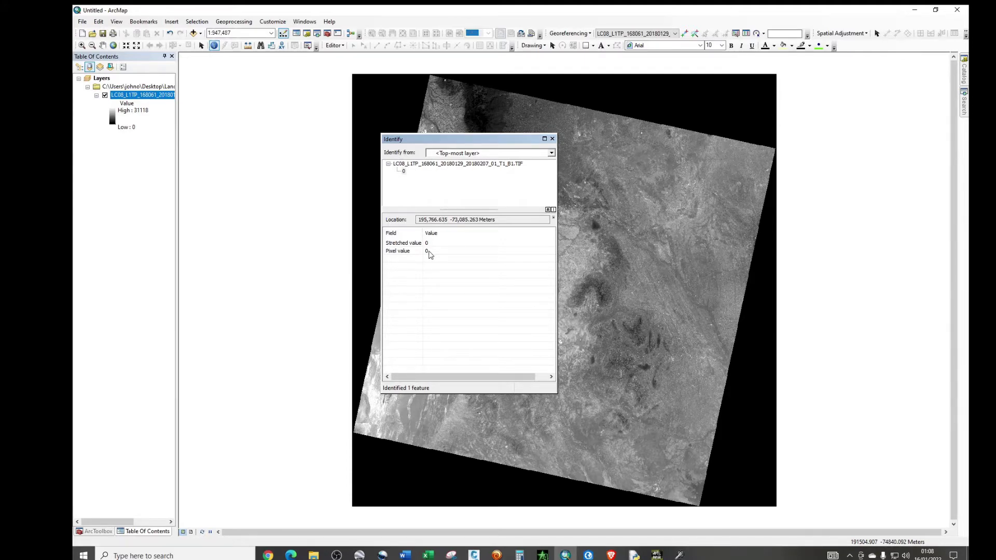
{"action": "left_click", "coordinate": [740, 100]}
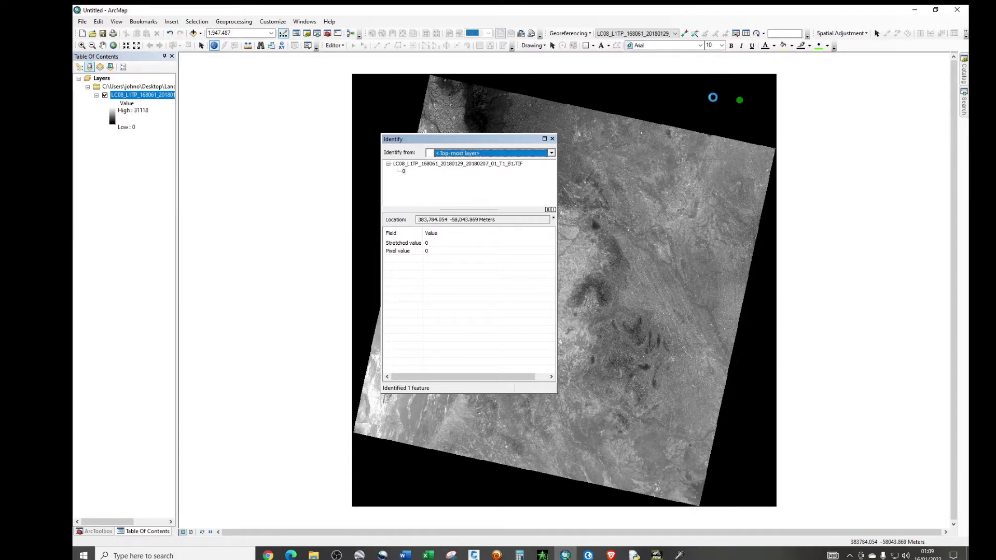
{"action": "left_click", "coordinate": [593, 90]}
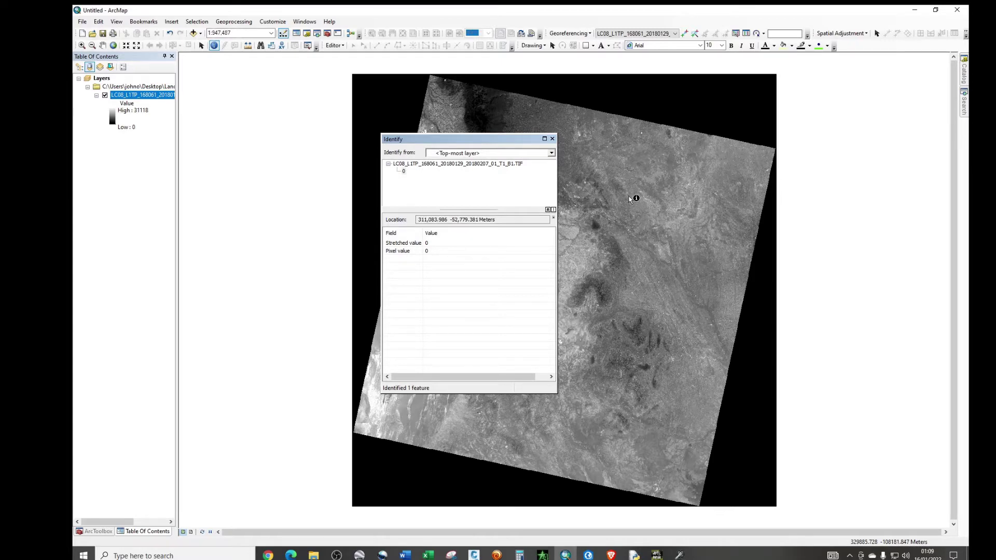
{"action": "left_click", "coordinate": [685, 304]}
{"action": "left_click", "coordinate": [579, 281]}
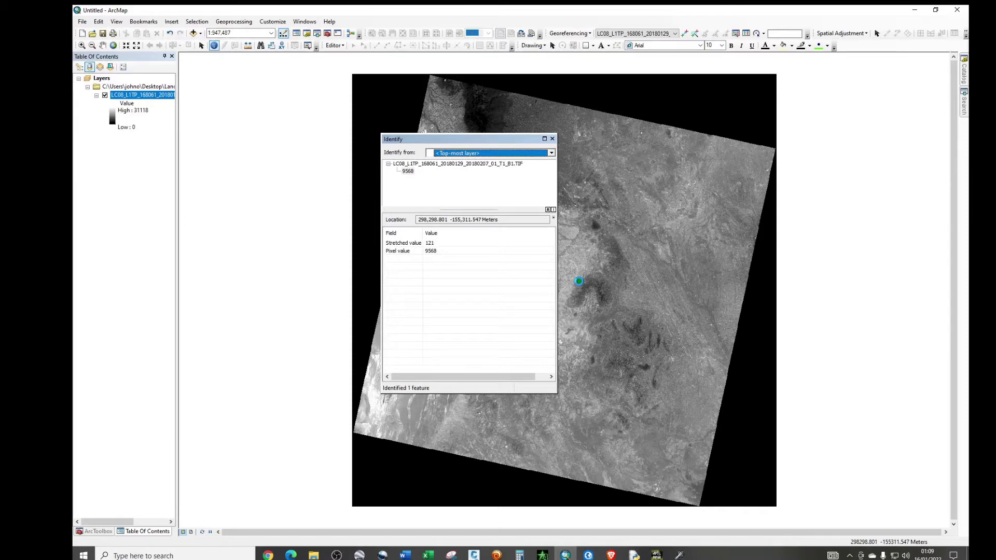
{"action": "left_click", "coordinate": [465, 426]}
{"action": "left_click", "coordinate": [687, 357]}
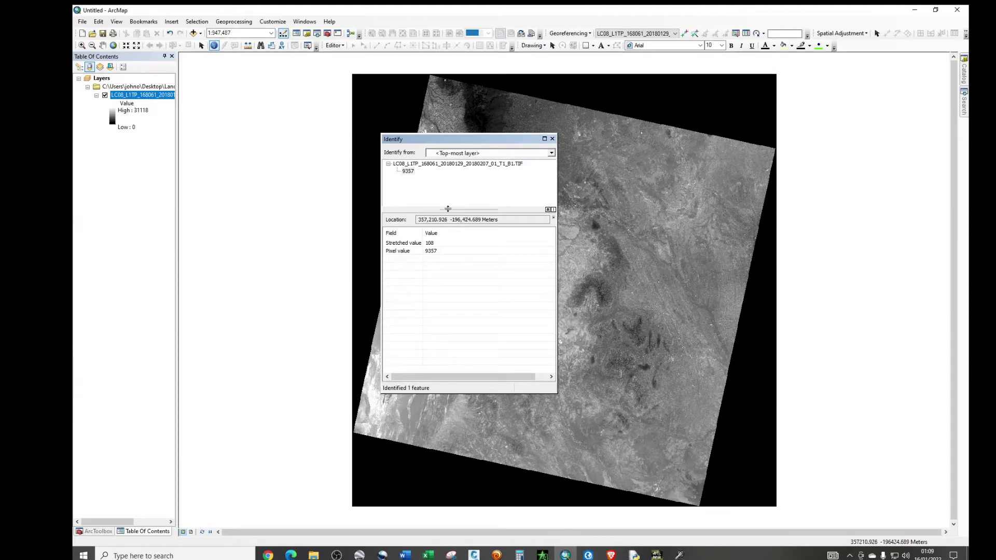
{"action": "left_click", "coordinate": [552, 139]}
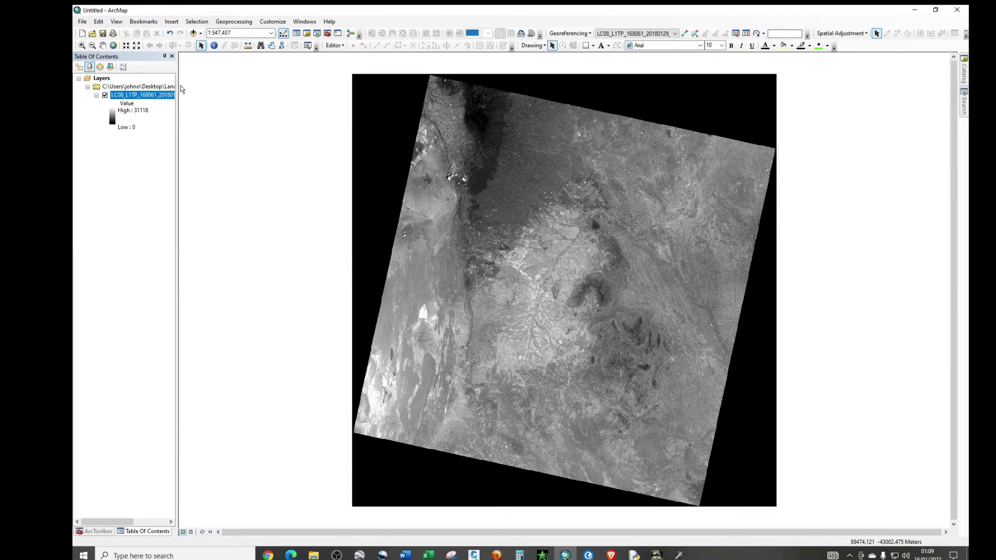
Step: In the raster layer's Symbology, display background value 0 and set NoData to No Color
{"action": "left_click", "coordinate": [154, 96]}
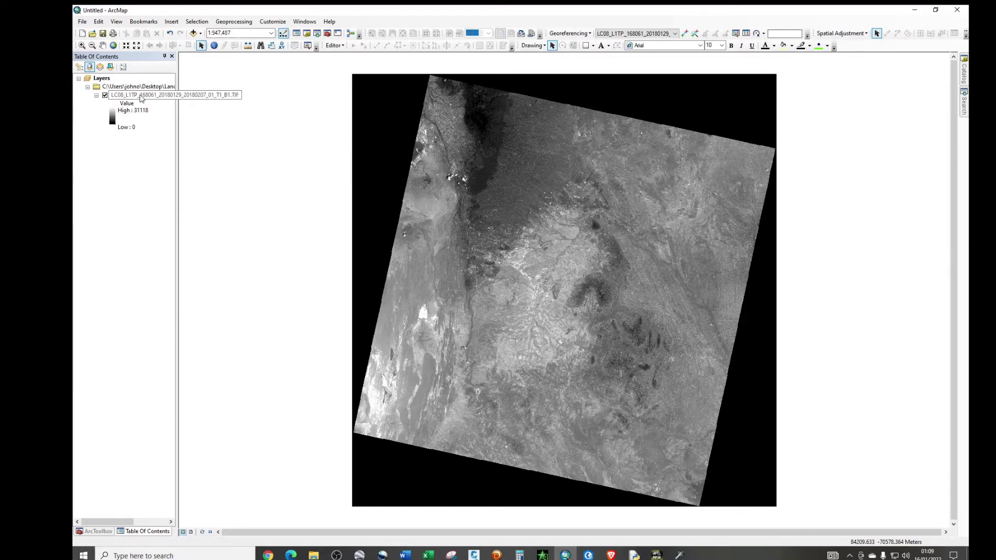
{"action": "right_click", "coordinate": [140, 96]}
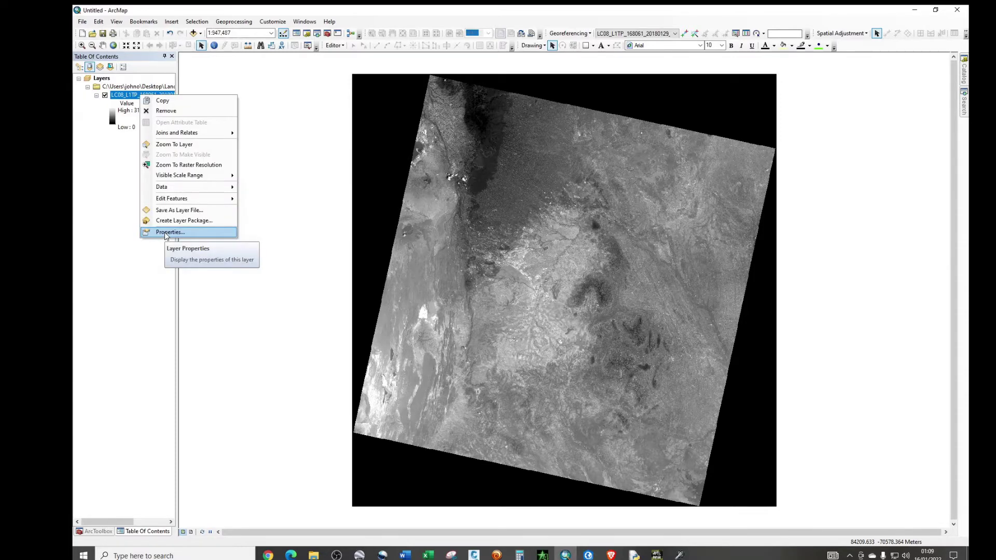
{"action": "left_click", "coordinate": [166, 232]}
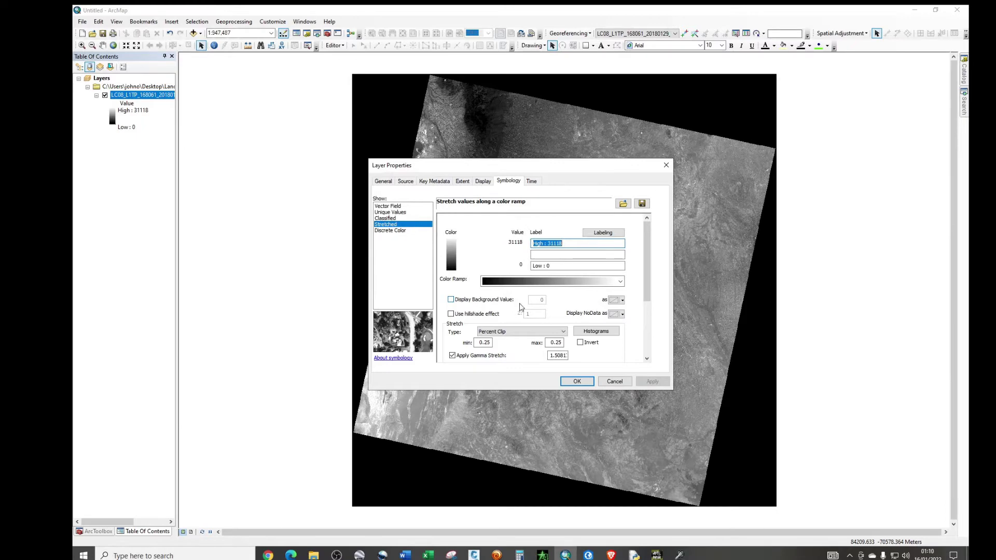
{"action": "left_click", "coordinate": [451, 299]}
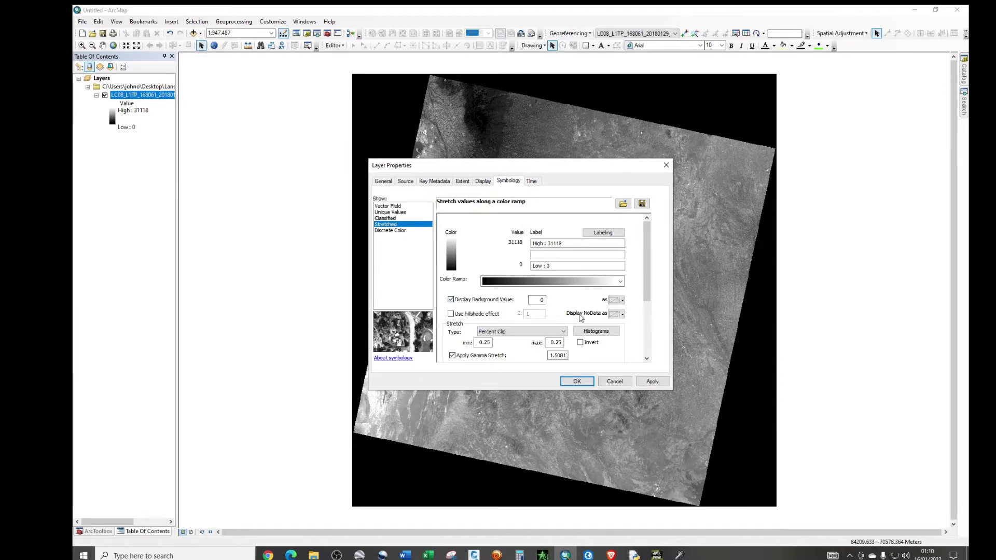
{"action": "left_click", "coordinate": [613, 316]}
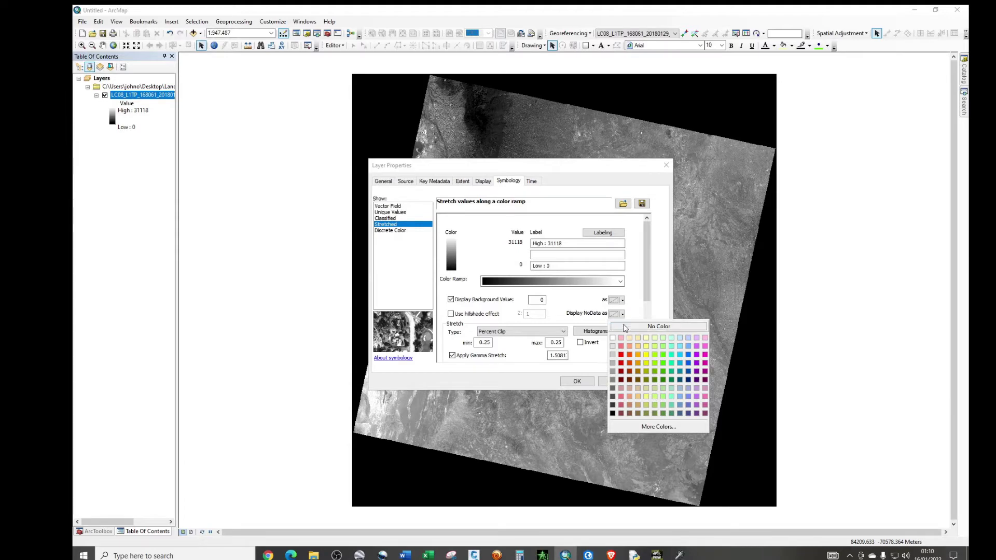
{"action": "left_click", "coordinate": [625, 329]}
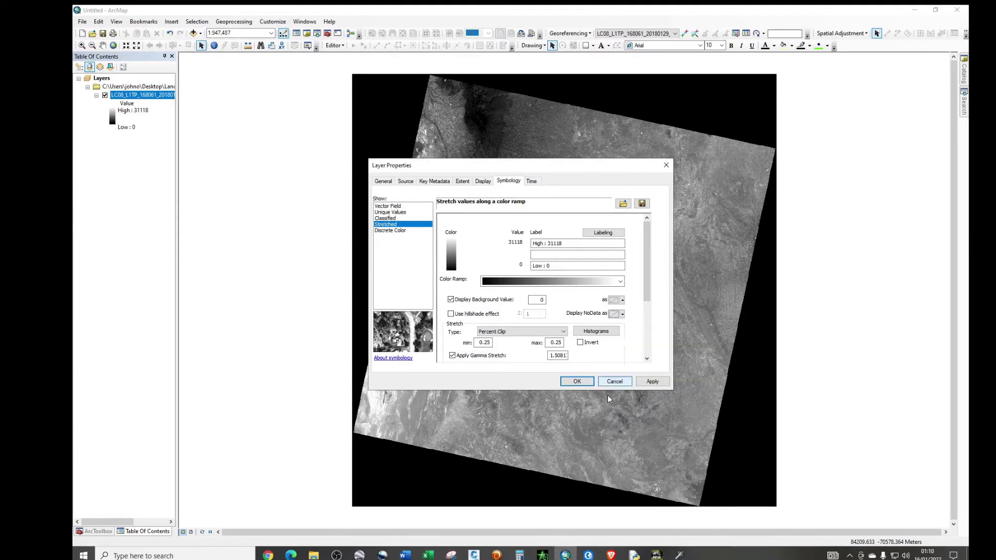
{"action": "left_click", "coordinate": [650, 383]}
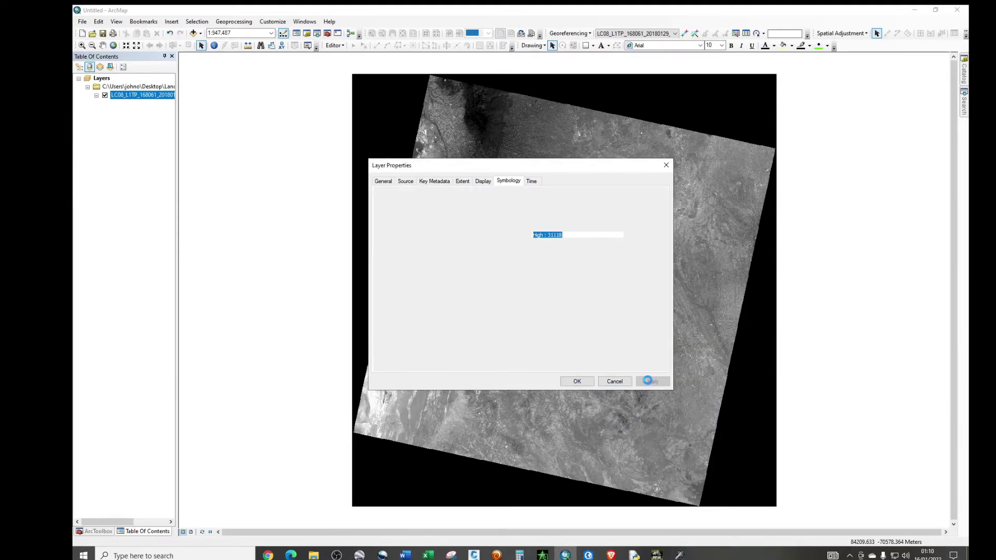
{"action": "left_click", "coordinate": [577, 382]}
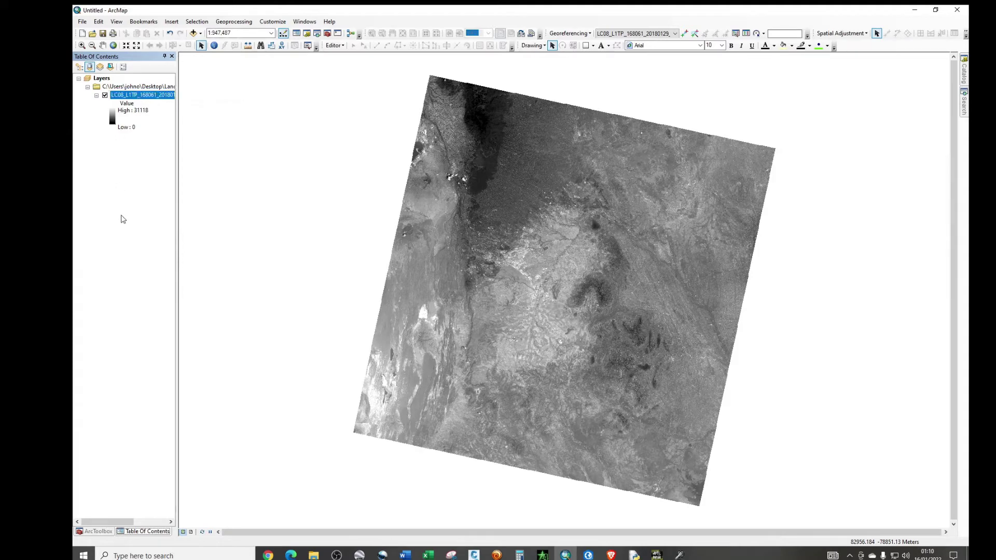
Step: Start a new Blank Map without saving changes to the current map
{"action": "left_click", "coordinate": [124, 95]}
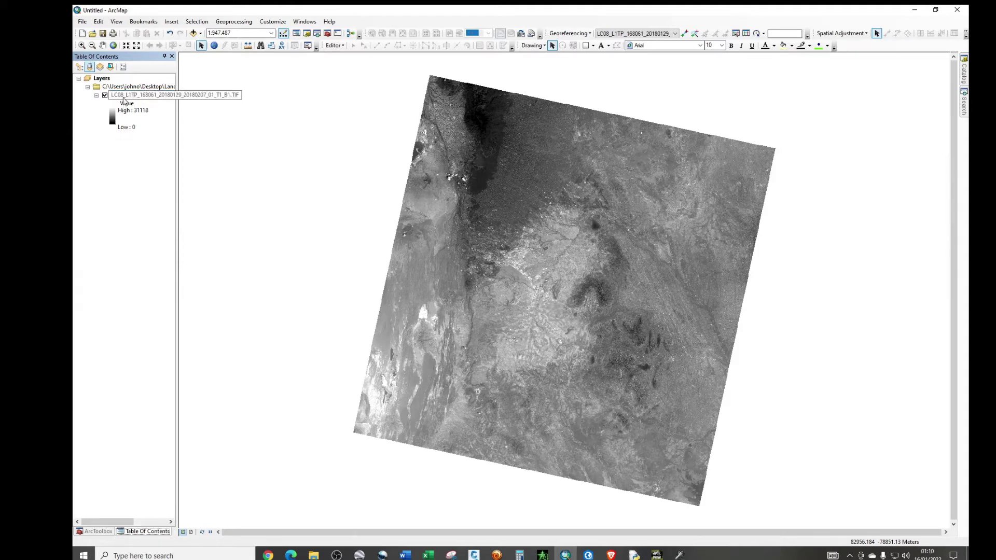
{"action": "left_click", "coordinate": [82, 23]}
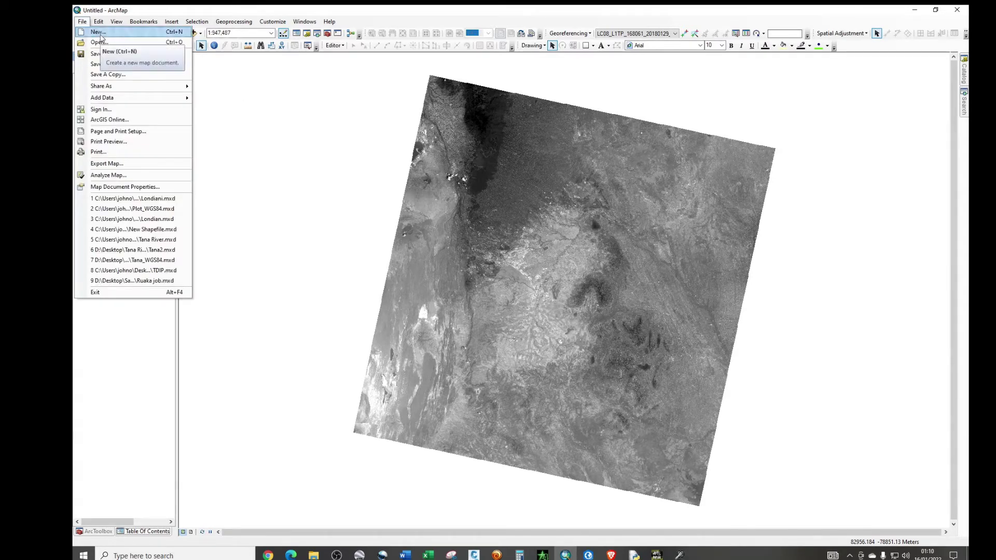
{"action": "left_click", "coordinate": [99, 33]}
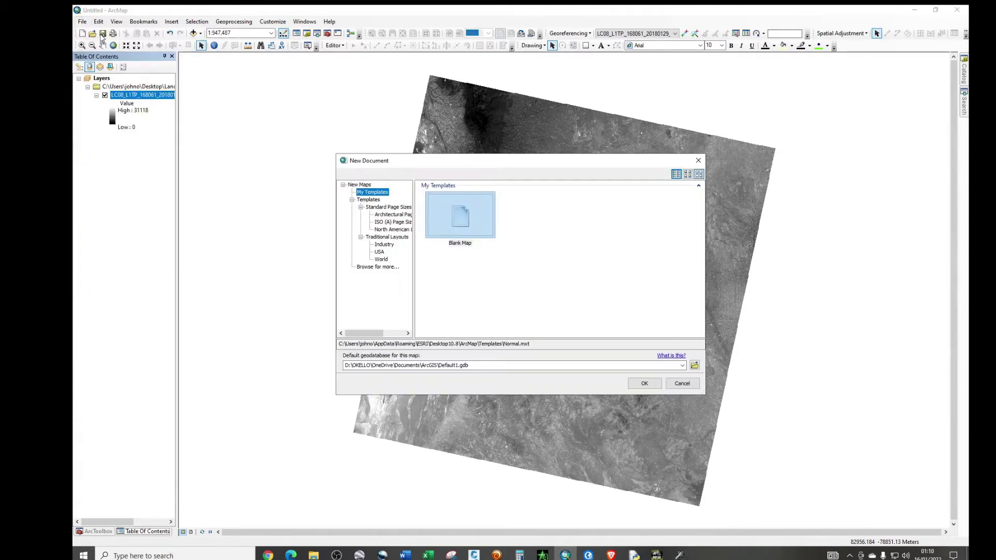
{"action": "left_click", "coordinate": [459, 221]}
{"action": "left_click", "coordinate": [644, 383]}
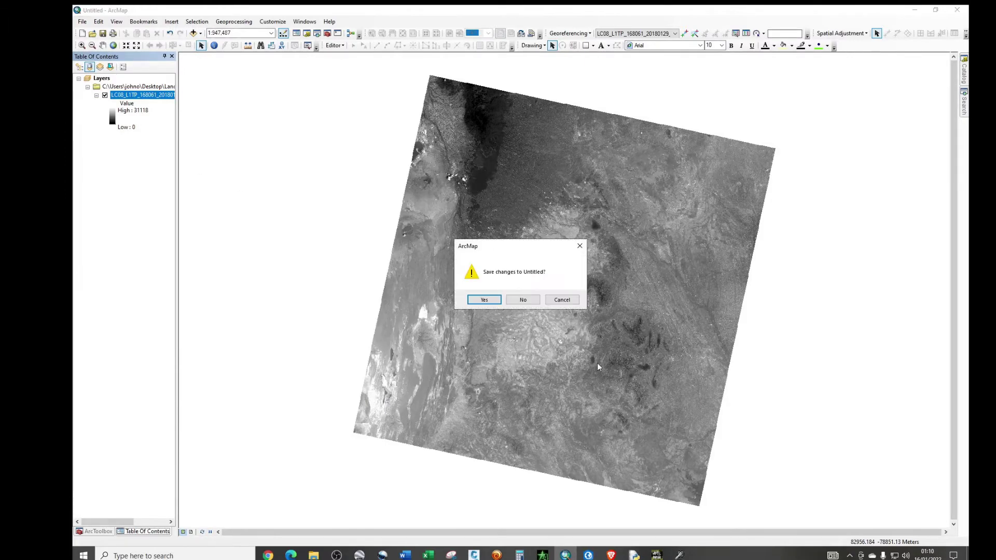
{"action": "left_click", "coordinate": [521, 300]}
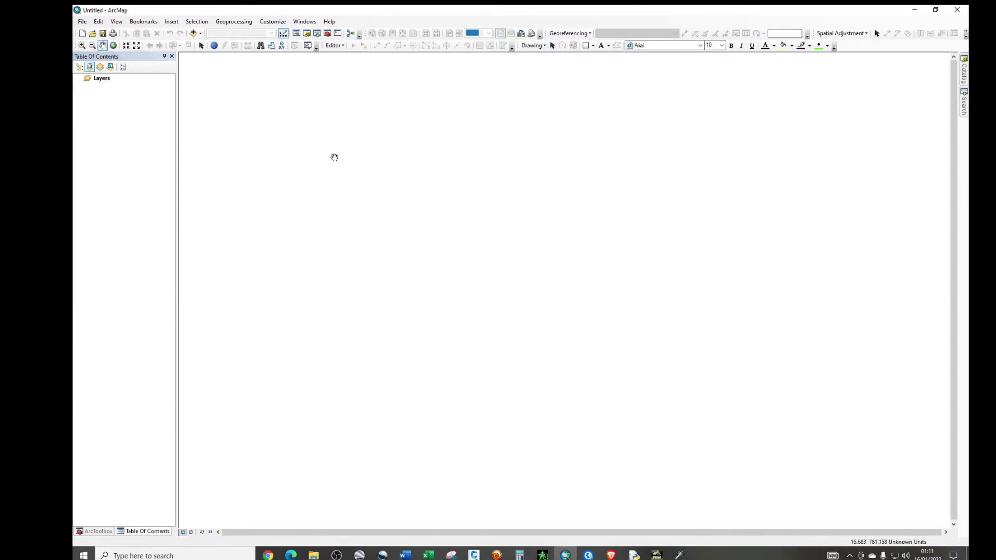
Step: Add the Landsat band 1 TIF to the new map
{"action": "left_click", "coordinate": [194, 32]}
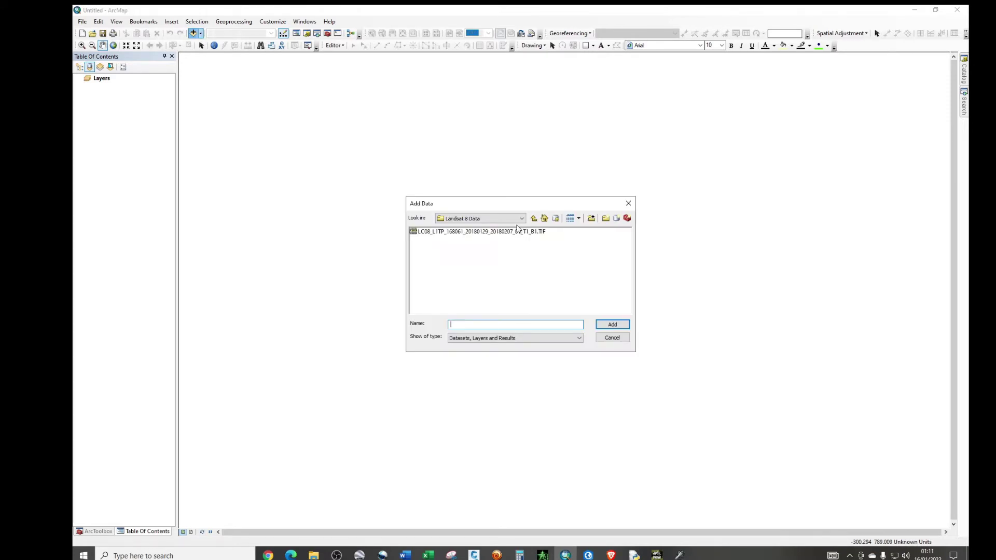
{"action": "left_click", "coordinate": [517, 234]}
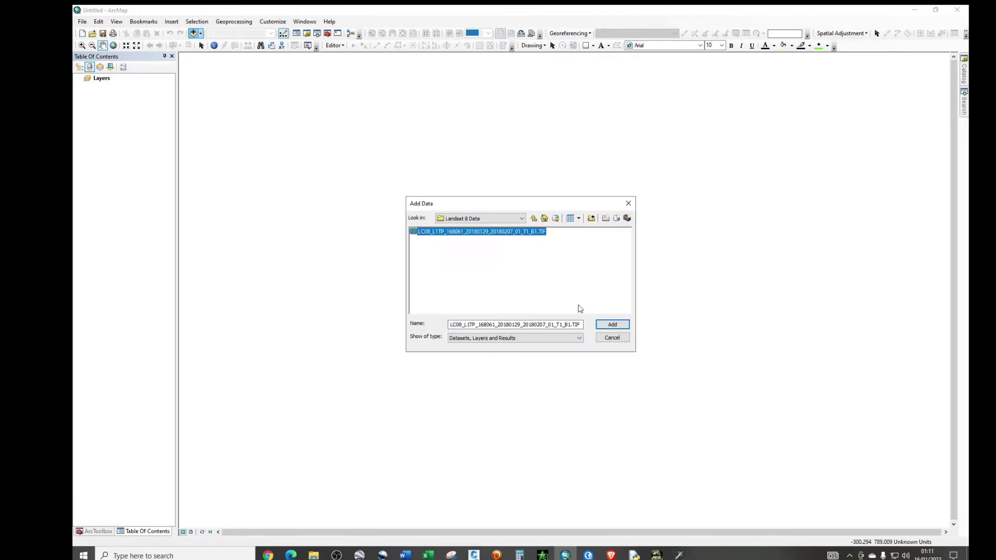
{"action": "left_click", "coordinate": [604, 322]}
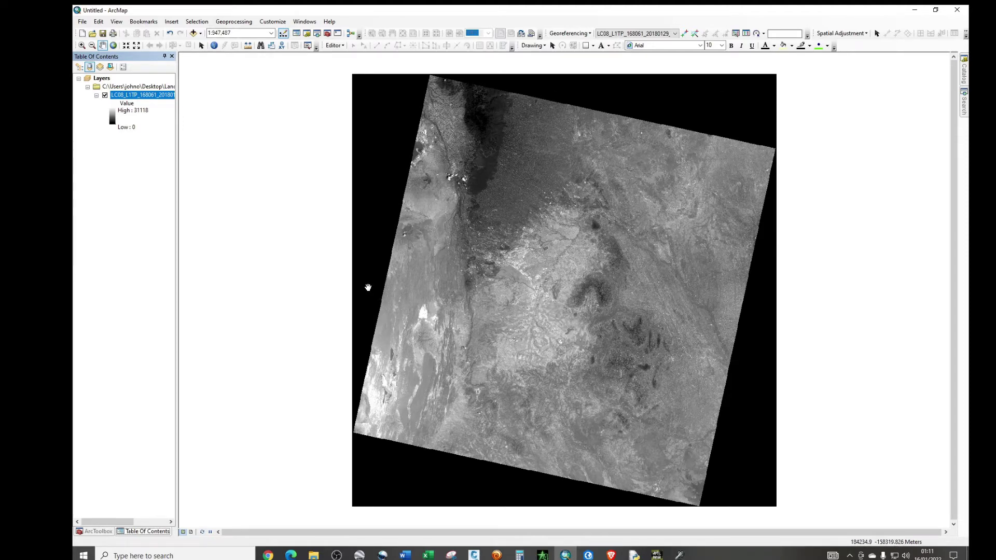
Step: Create another new blank map, discarding the current map's changes
{"action": "left_click", "coordinate": [82, 22]}
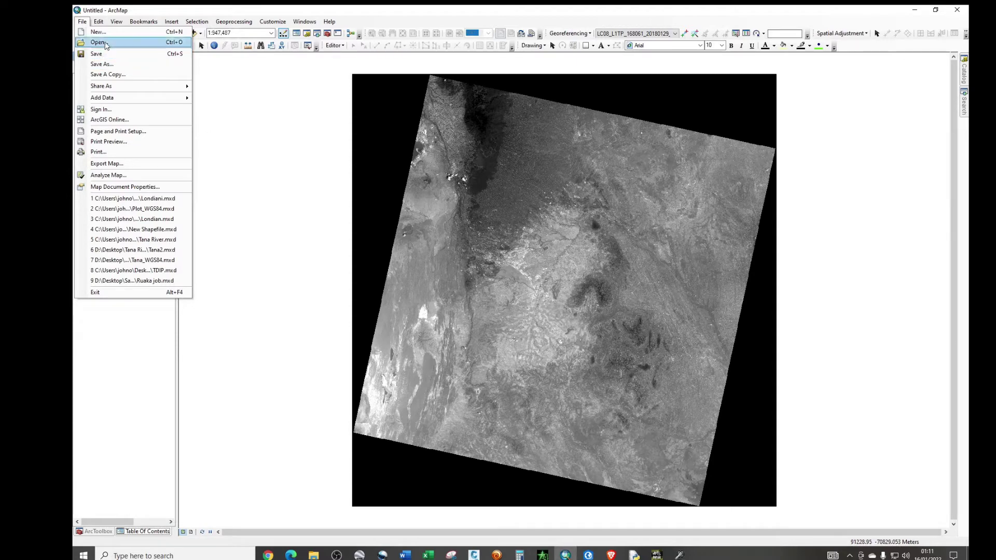
{"action": "left_click", "coordinate": [98, 32]}
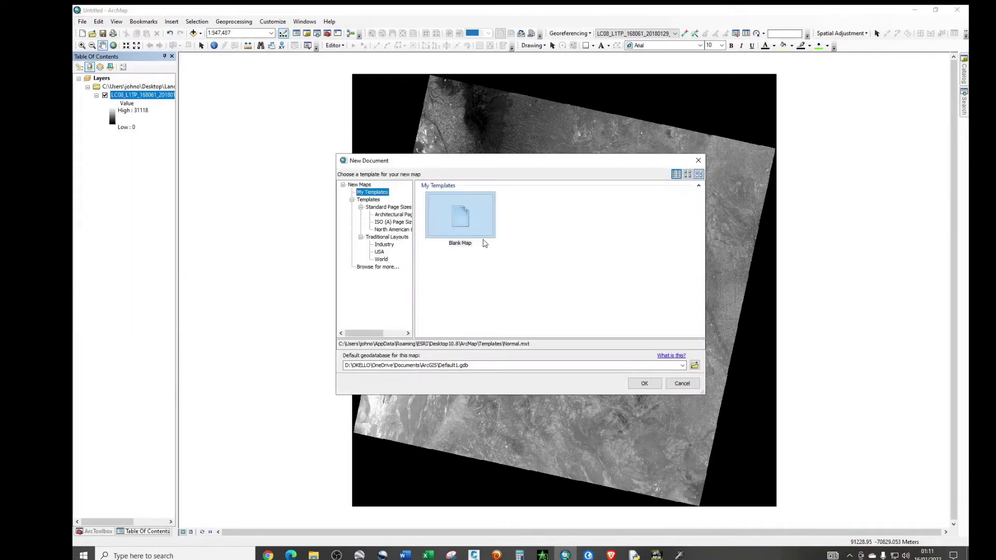
{"action": "left_click", "coordinate": [650, 382]}
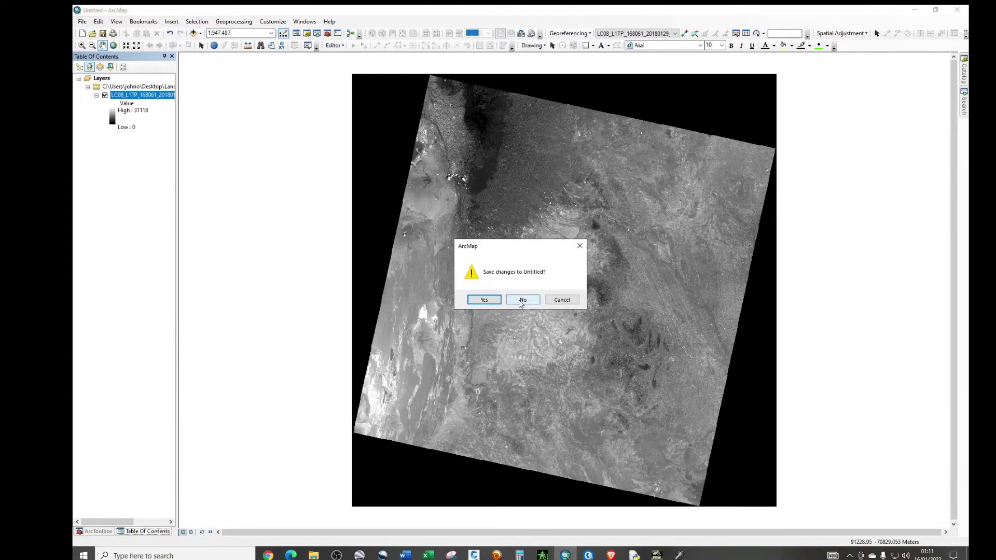
{"action": "left_click", "coordinate": [521, 300]}
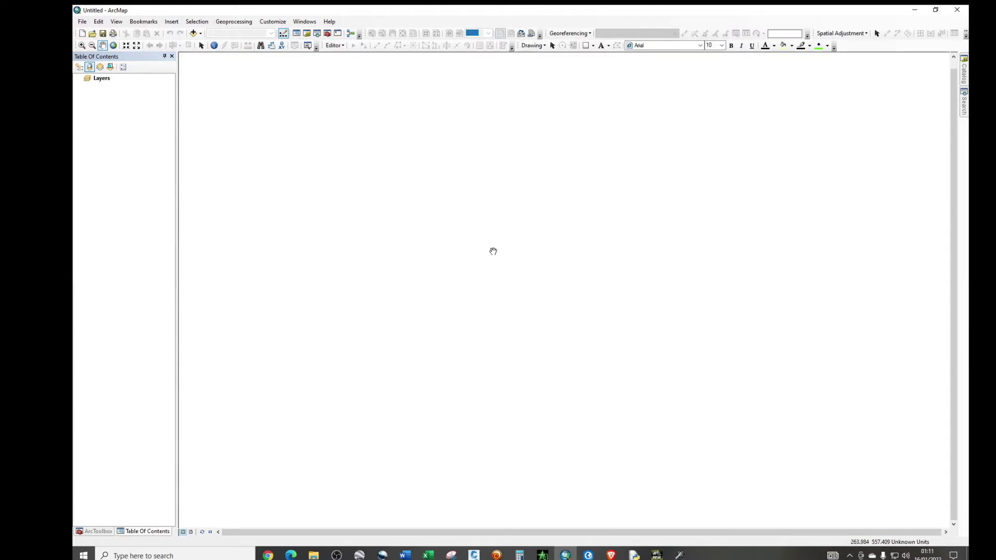
Step: Browse to Desktop > Landsat 8 Data and add the band 1 TIF to the map
{"action": "left_click", "coordinate": [192, 33]}
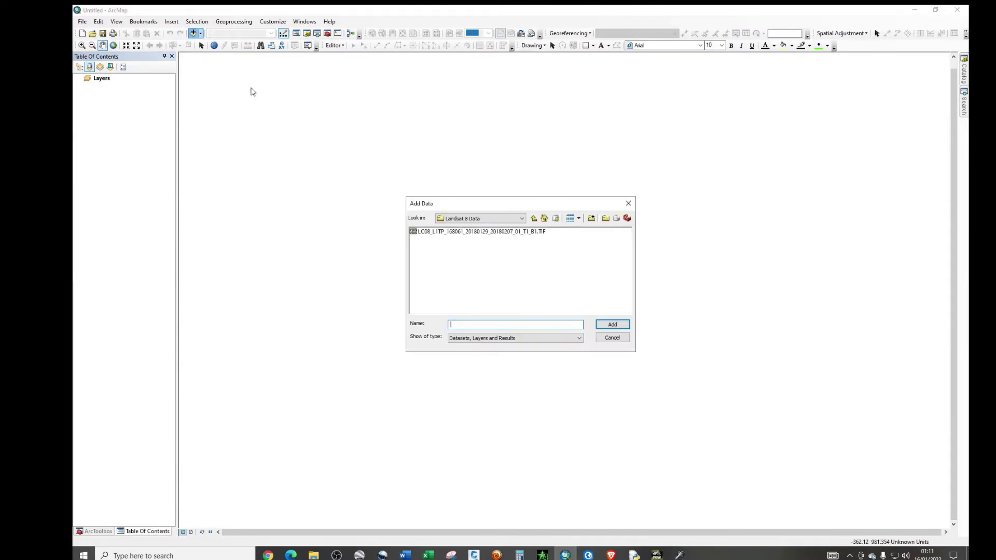
{"action": "left_click", "coordinate": [522, 220]}
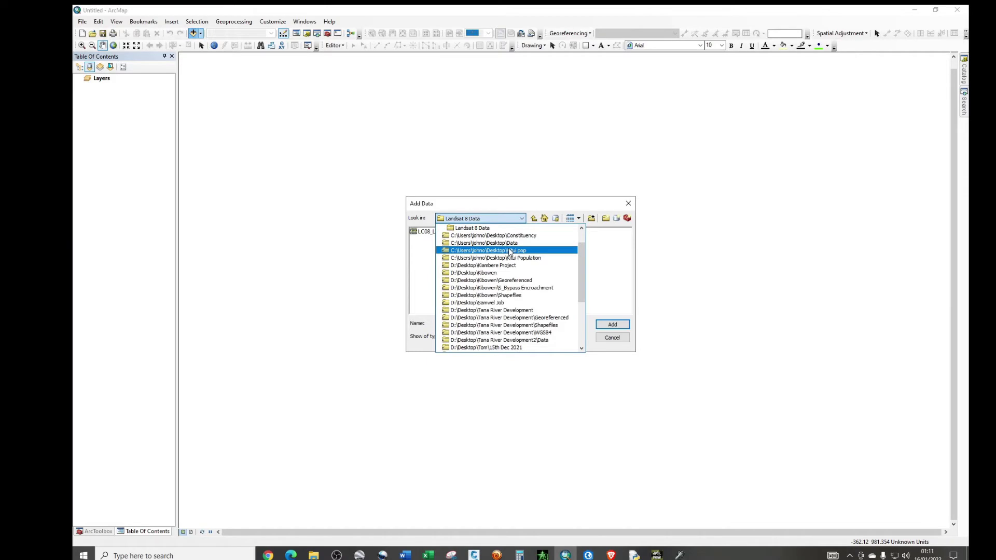
{"action": "scroll", "coordinate": [510, 253], "scroll_direction": "up", "scroll_amount": 1}
{"action": "left_click", "coordinate": [502, 267]}
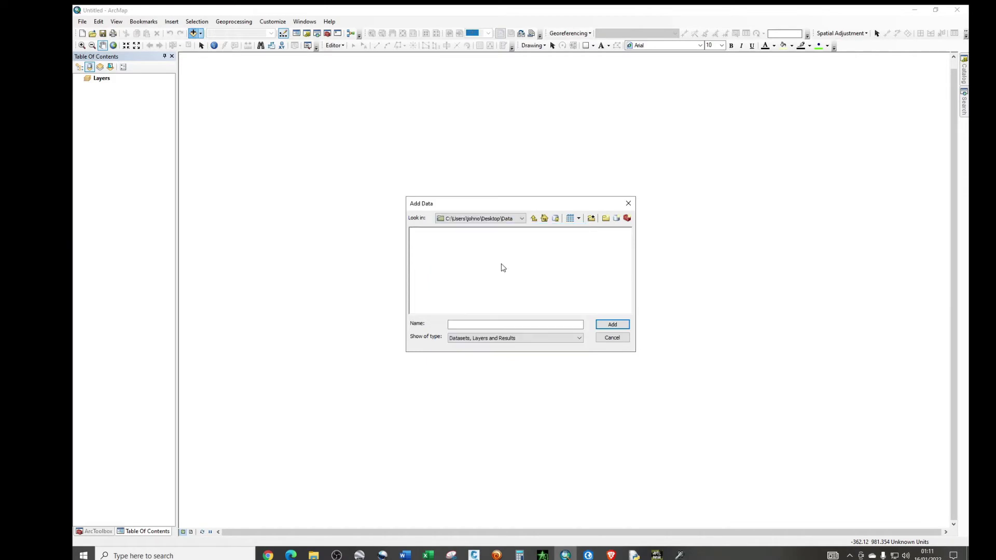
{"action": "left_click", "coordinate": [521, 218]}
{"action": "scroll", "coordinate": [516, 237], "scroll_direction": "down", "scroll_amount": 1}
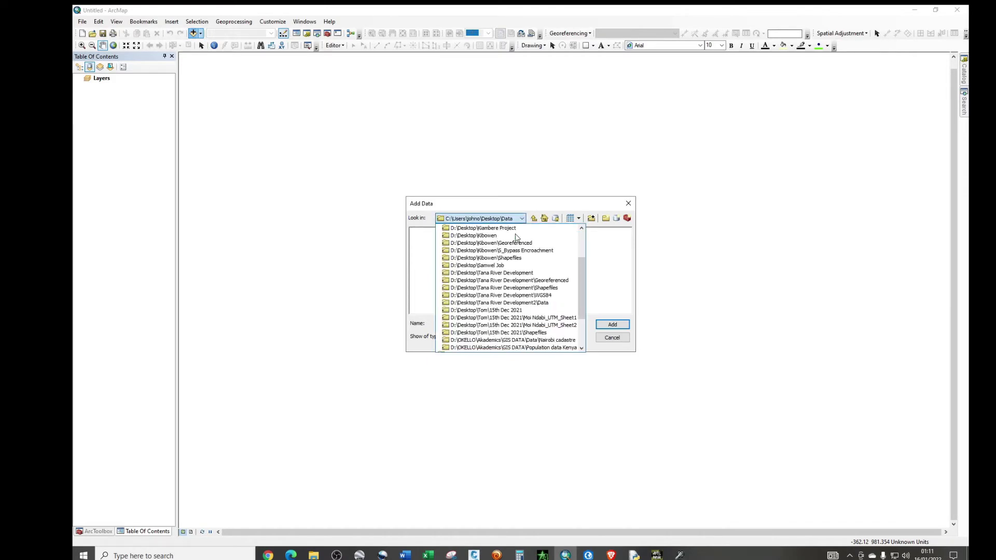
{"action": "scroll", "coordinate": [517, 238], "scroll_direction": "up", "scroll_amount": 2}
{"action": "left_click", "coordinate": [510, 237]}
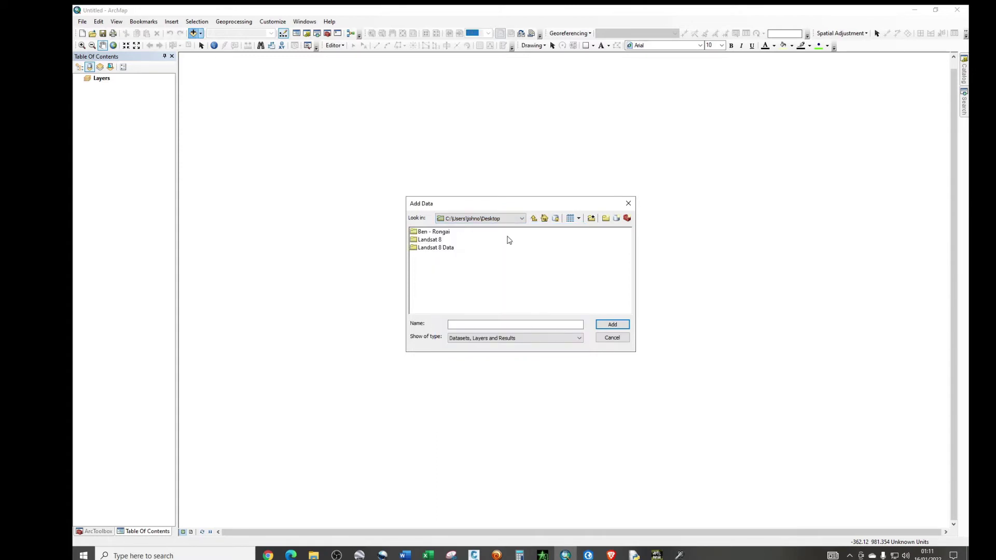
{"action": "left_click", "coordinate": [438, 248]}
{"action": "left_click", "coordinate": [610, 326]}
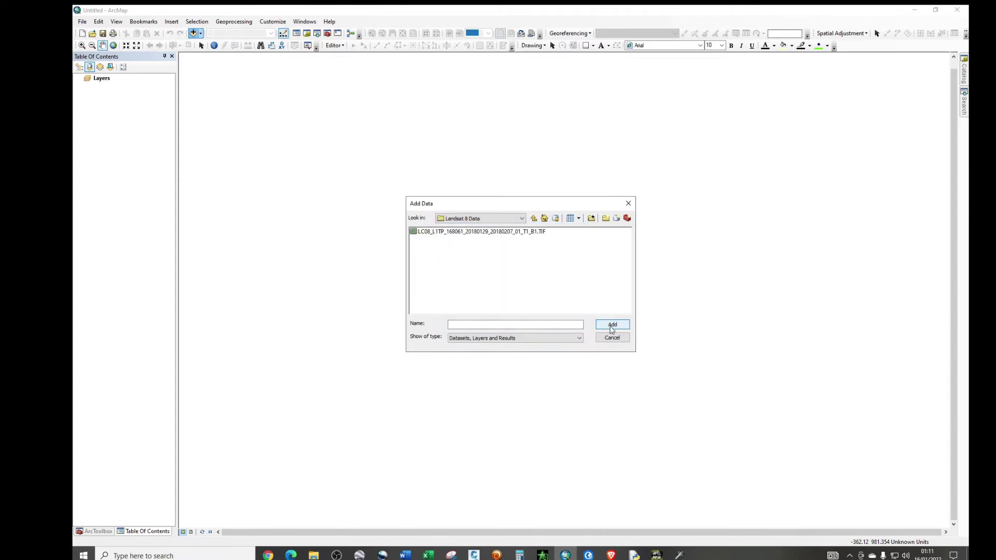
{"action": "left_click", "coordinate": [515, 232]}
{"action": "left_click", "coordinate": [611, 325]}
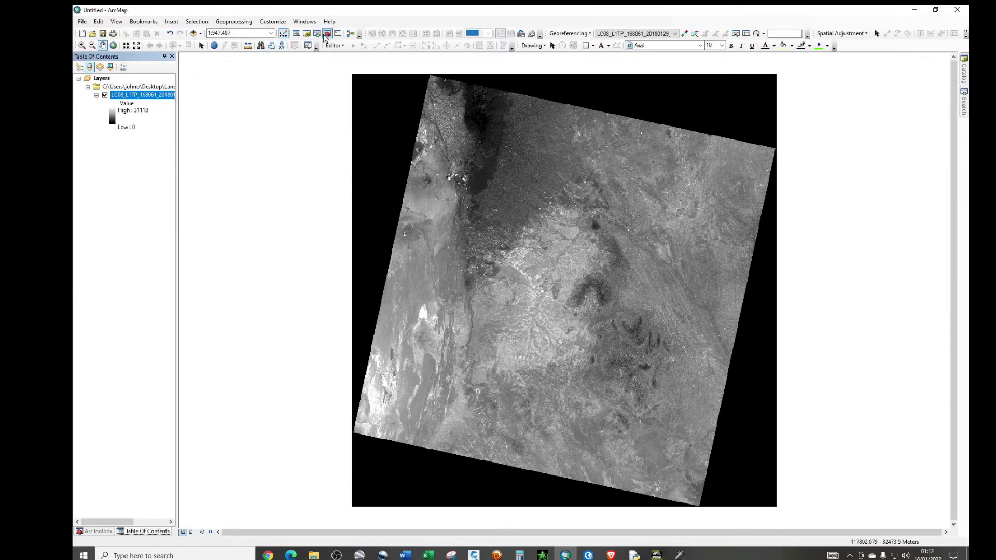
Step: Open ArcToolbox and expand Spatial Analyst Tools to list its toolsets
{"action": "left_click", "coordinate": [327, 35]}
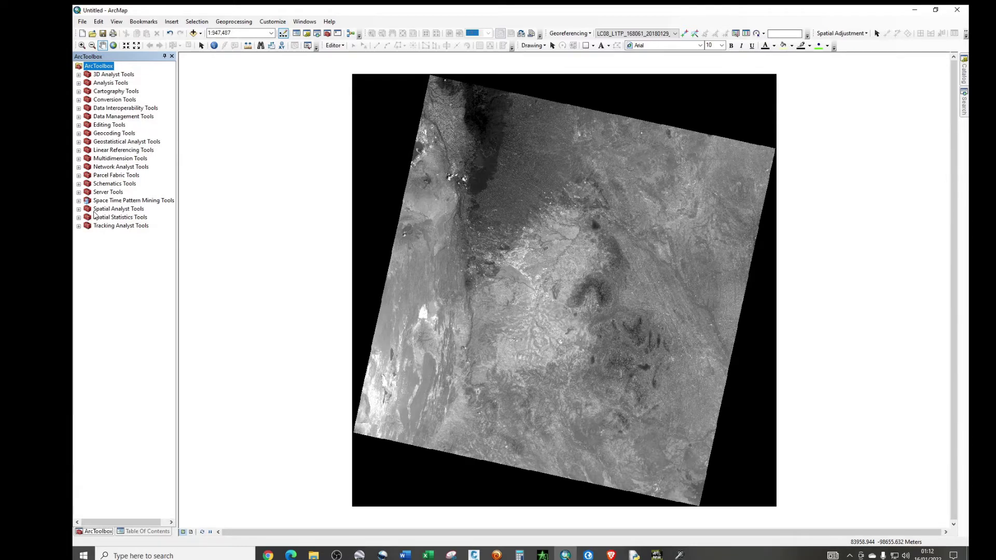
{"action": "left_click", "coordinate": [79, 210]}
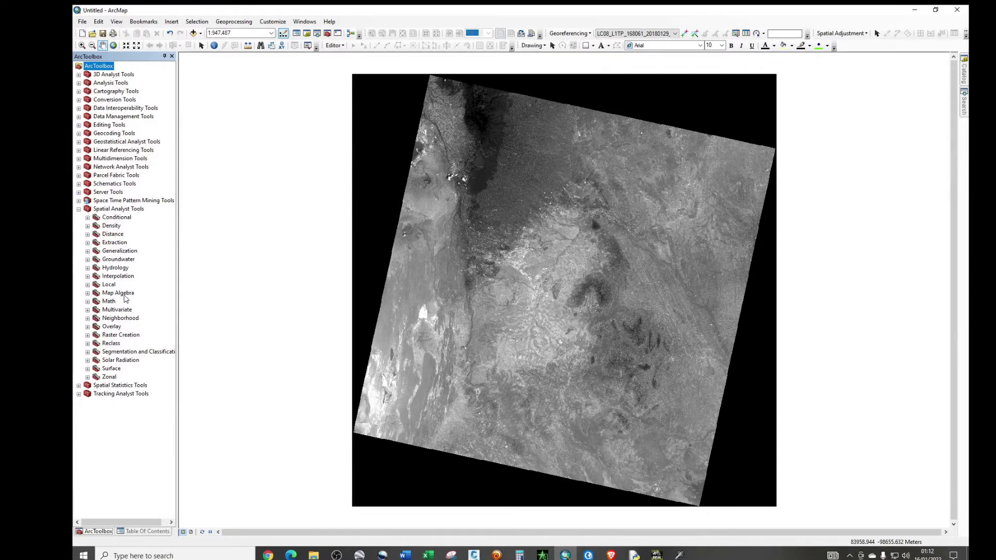
Step: Open Raster Calculator from the Map Algebra toolset
{"action": "left_click", "coordinate": [88, 293]}
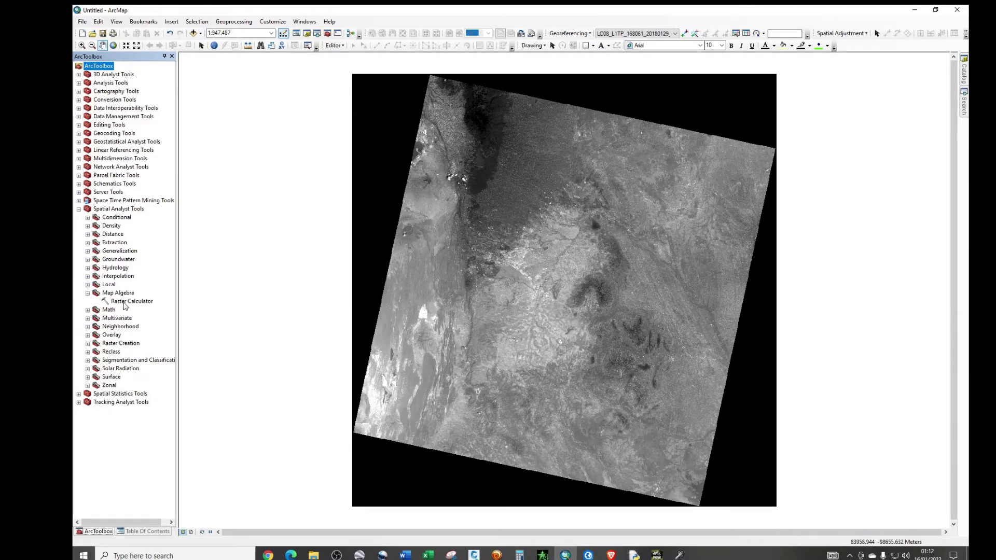
{"action": "double_click", "coordinate": [125, 303]}
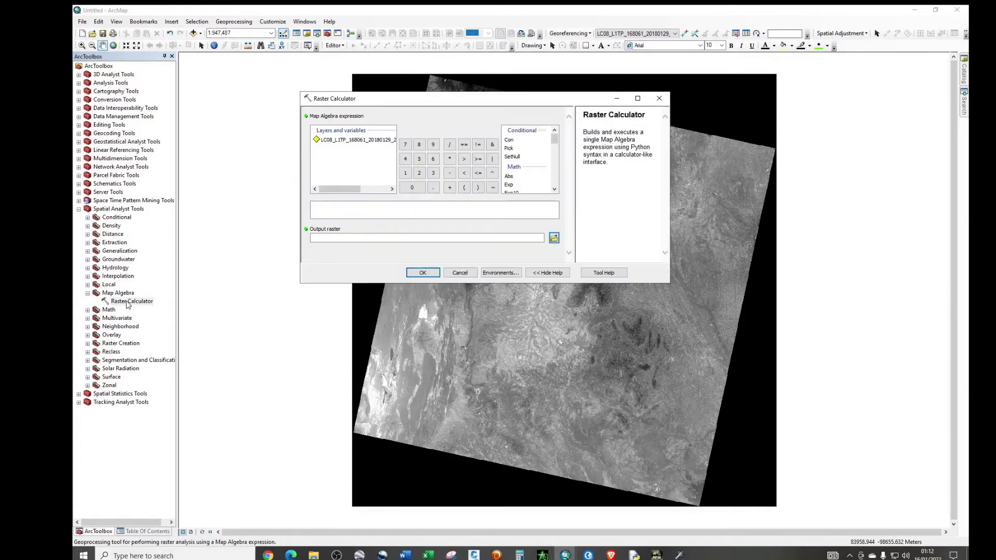
{"action": "left_click", "coordinate": [356, 208]}
Step: Build the expression SetNull("B1.TIF" < 1, "B1.TIF") in the expression box
{"action": "double_click", "coordinate": [515, 158]}
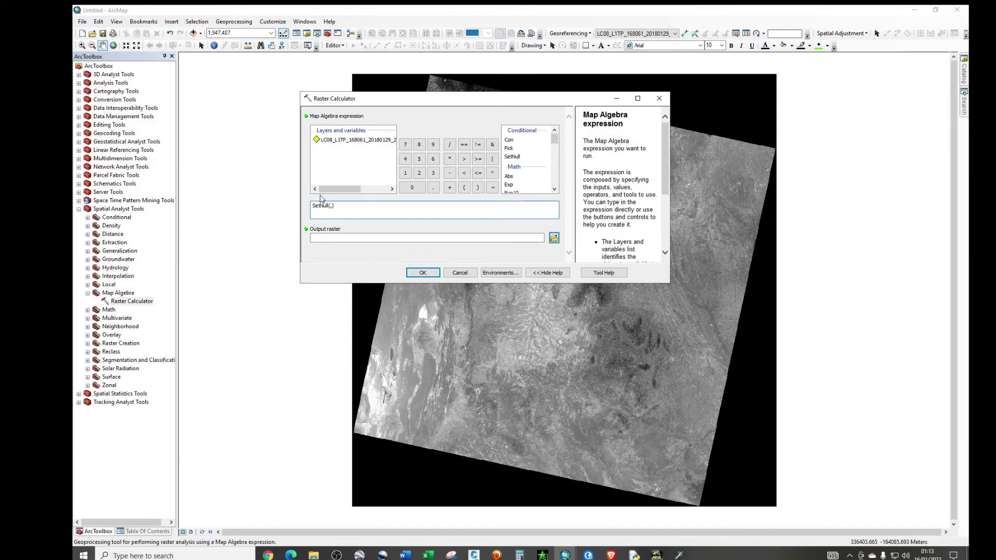
{"action": "double_click", "coordinate": [349, 143]}
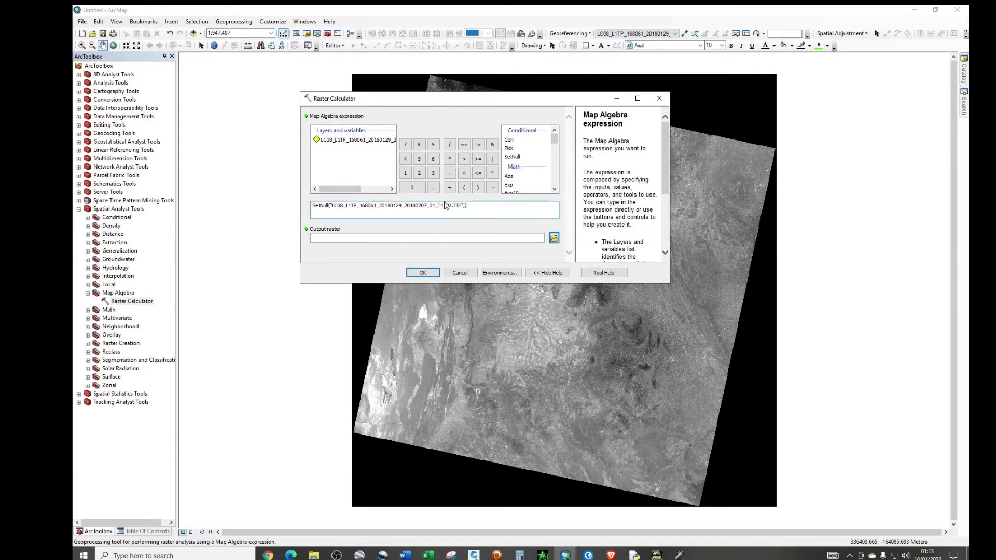
{"action": "type", "text": ","}
{"action": "left_click", "coordinate": [464, 176]}
{"action": "left_click", "coordinate": [406, 174]}
{"action": "type", "text": ","}
{"action": "double_click", "coordinate": [355, 143]}
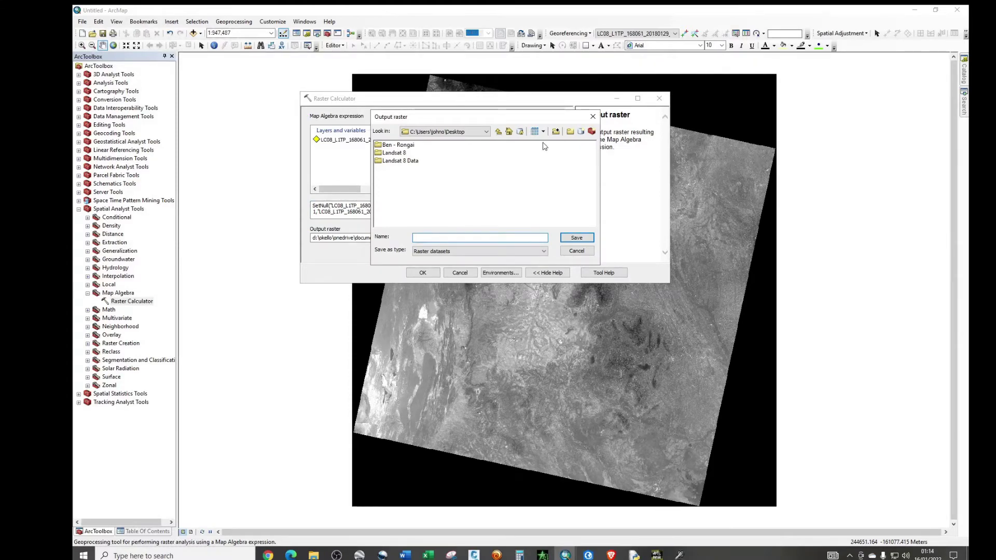
Step: Save the output raster as Landsat1.tif in a new Desktop folder named Result1
{"action": "left_click", "coordinate": [570, 131]}
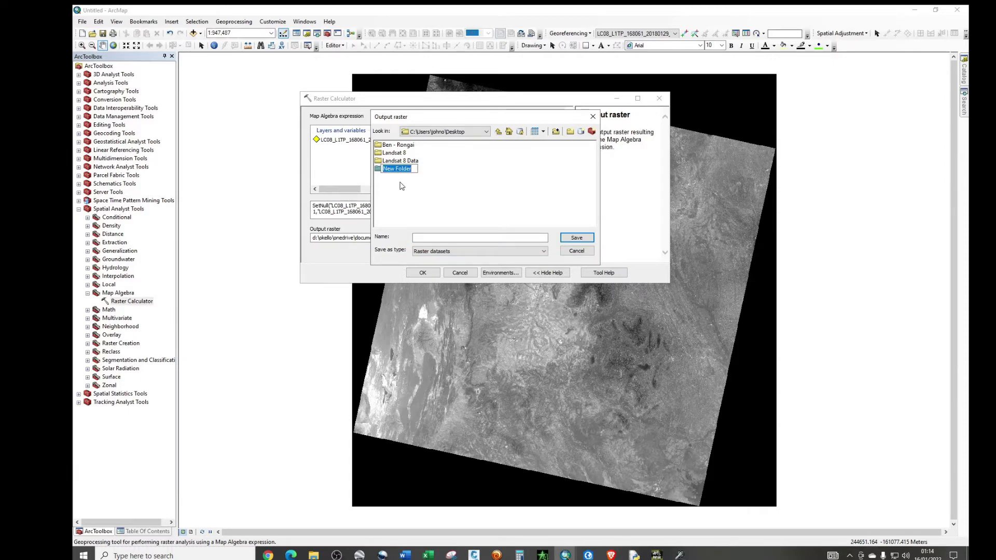
{"action": "type", "text": "Result1"}
{"action": "left_click", "coordinate": [397, 183]}
{"action": "double_click", "coordinate": [398, 171]}
{"action": "left_click", "coordinate": [444, 237]}
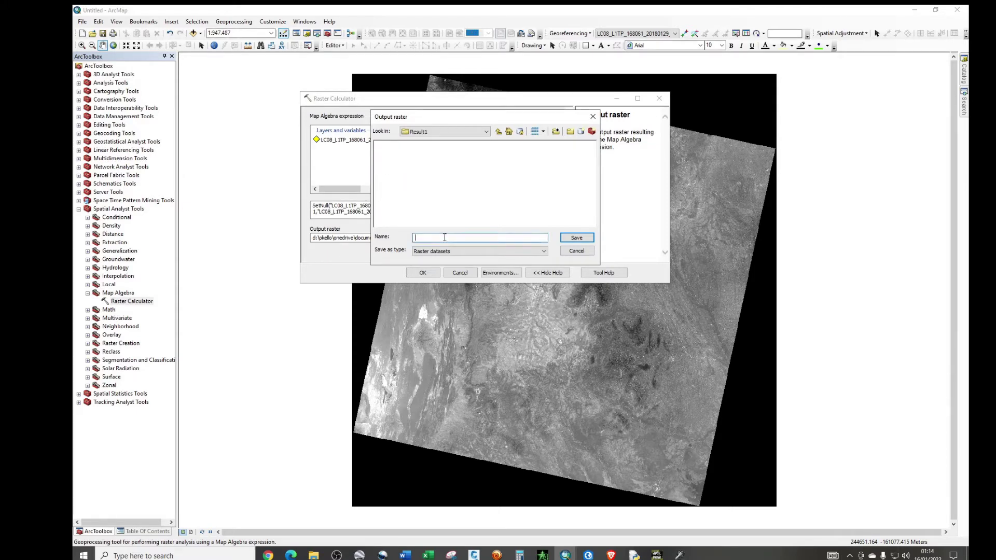
{"action": "type", "text": "Landsat1.tif"}
{"action": "left_click", "coordinate": [570, 239]}
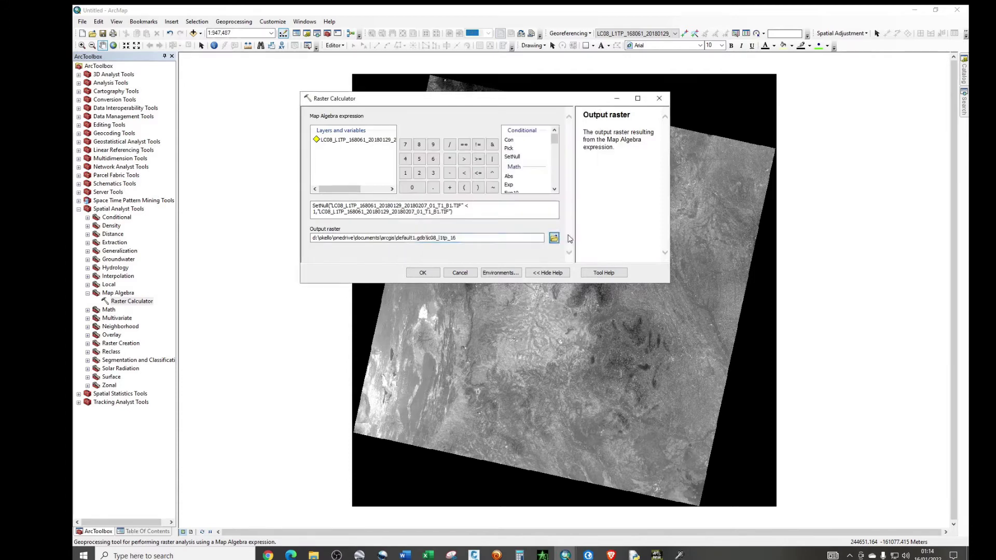
Step: Run the SetNull calculation and frame the resulting Landsat1.tif in the map view
{"action": "left_click", "coordinate": [423, 273]}
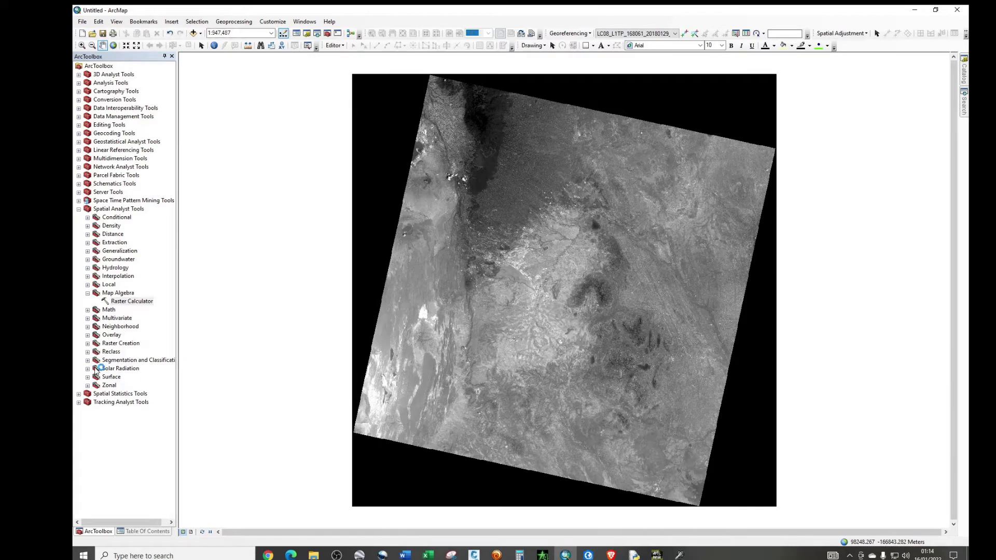
{"action": "left_click", "coordinate": [136, 531]}
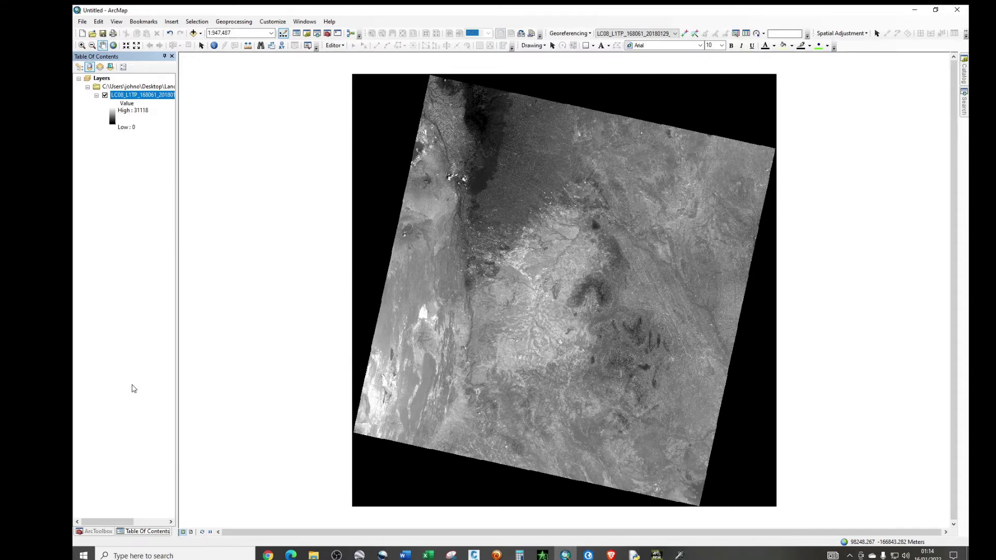
{"action": "left_click_drag", "start_coordinate": [197, 380], "coordinate": [384, 356]}
{"action": "scroll", "coordinate": [473, 325], "scroll_direction": "down", "scroll_amount": 1}
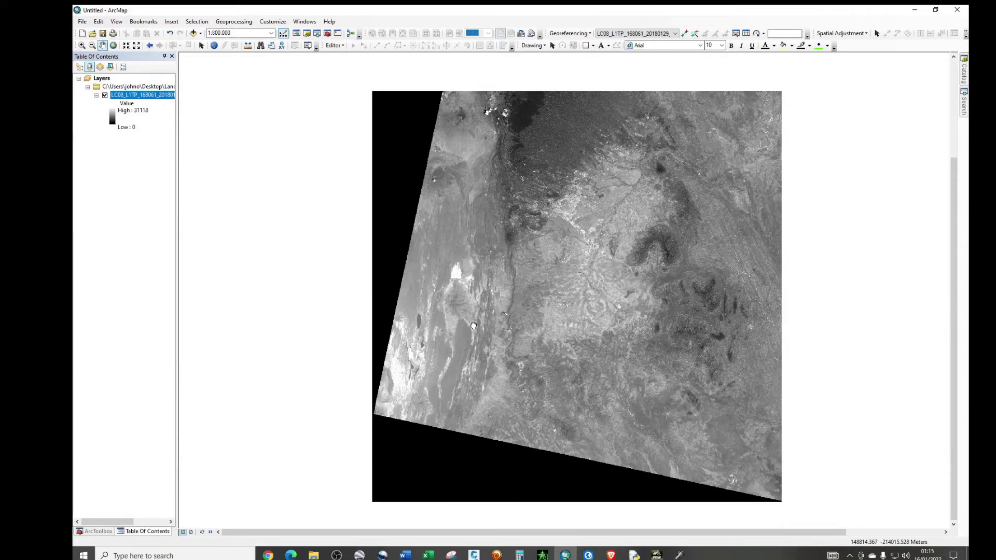
{"action": "scroll", "coordinate": [497, 283], "scroll_direction": "down", "scroll_amount": 1}
{"action": "left_click_drag", "start_coordinate": [512, 285], "coordinate": [514, 287]}
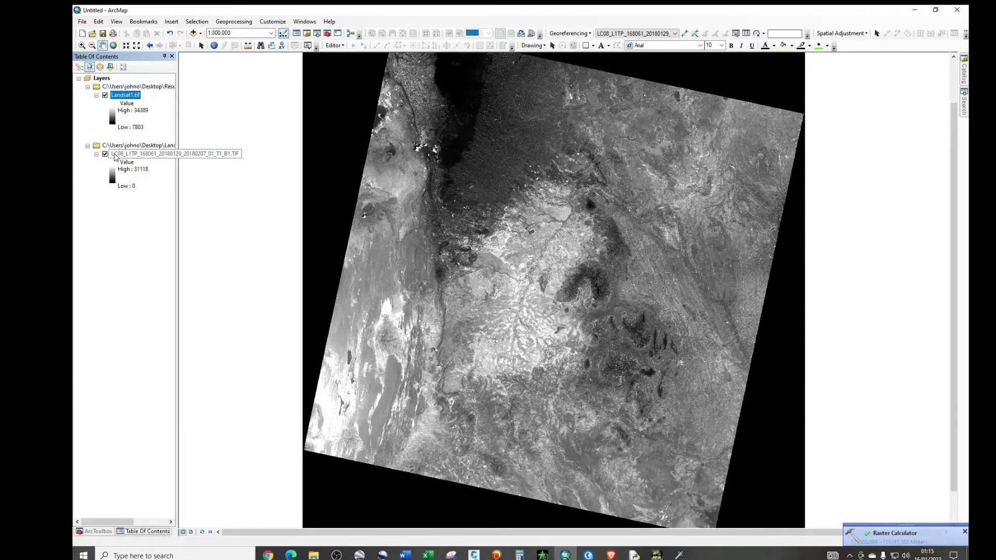
Step: Hide the original LC08 band 1 layer to confirm Landsat1.tif has no black border
{"action": "left_click", "coordinate": [105, 154]}
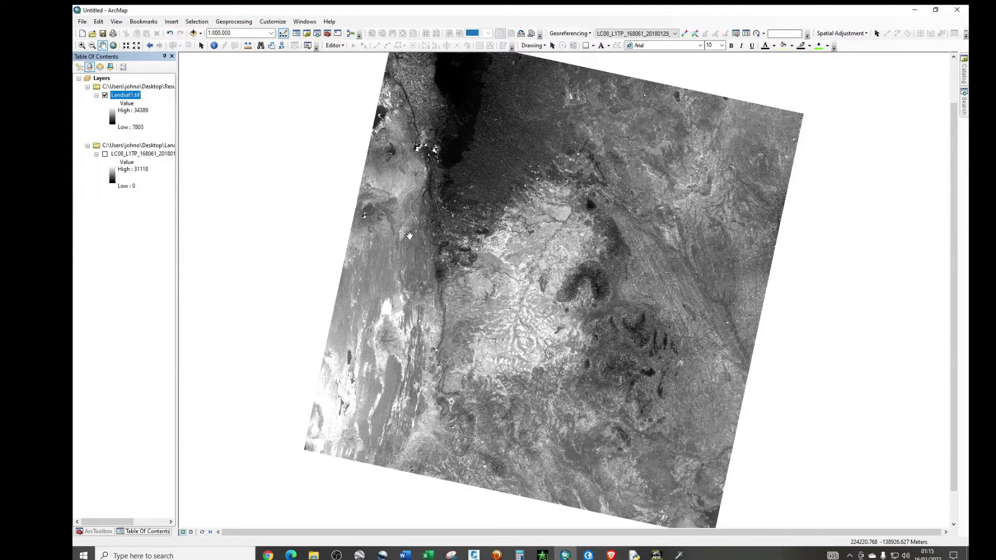
{"action": "left_click_drag", "start_coordinate": [409, 236], "coordinate": [492, 269]}
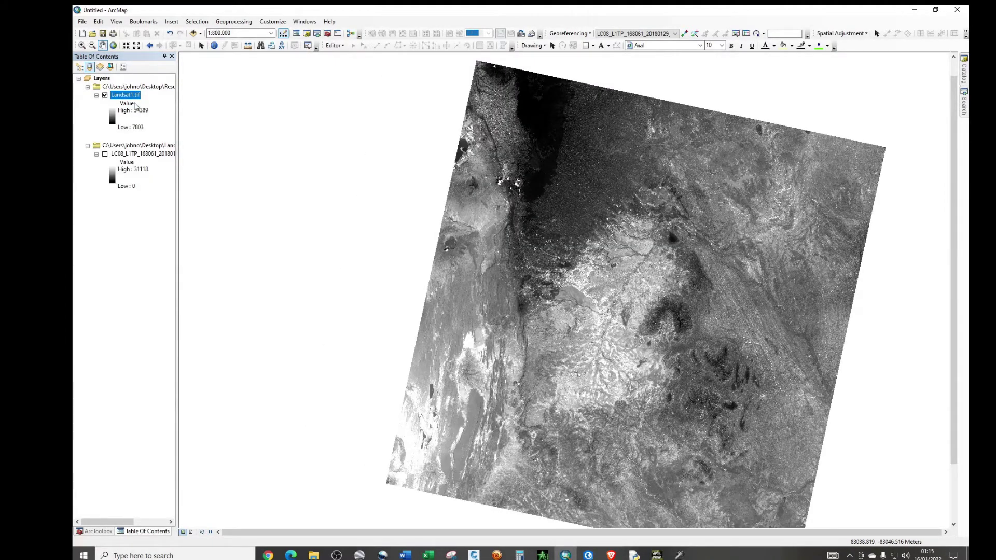
{"action": "left_click", "coordinate": [82, 22]}
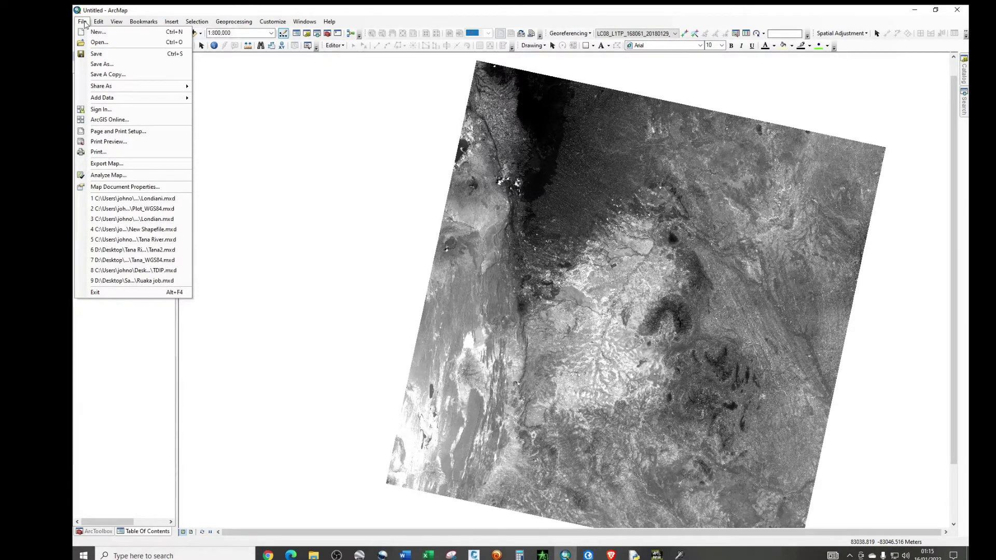
Step: Start a new map and add Landsat1.tif from the Result1 folder
{"action": "left_click", "coordinate": [98, 31]}
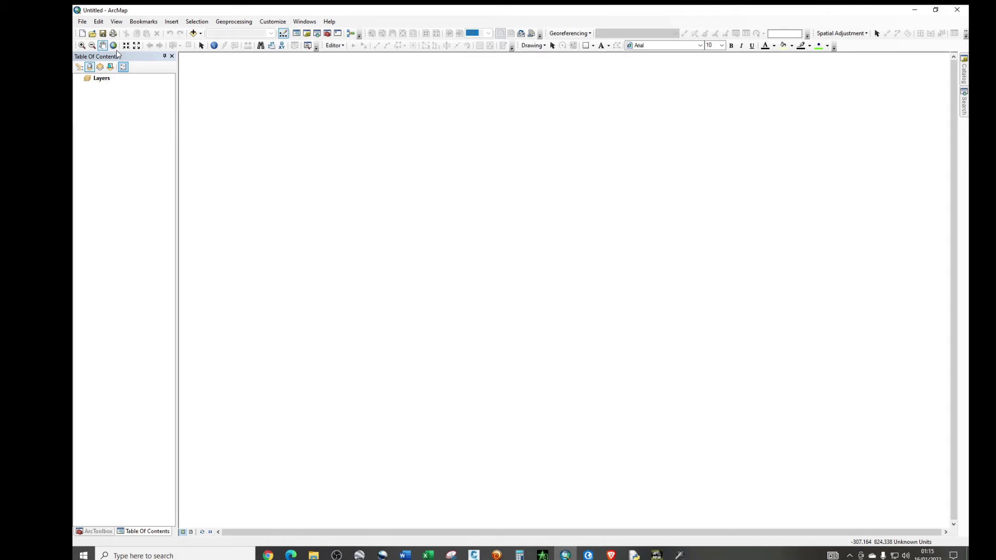
{"action": "left_click", "coordinate": [192, 33]}
{"action": "left_click", "coordinate": [432, 231]}
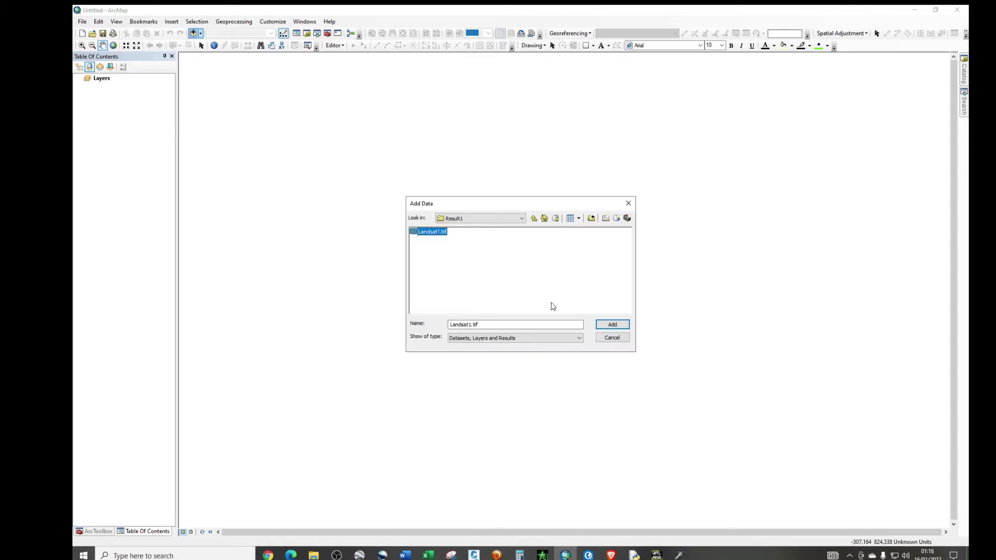
{"action": "left_click", "coordinate": [609, 325]}
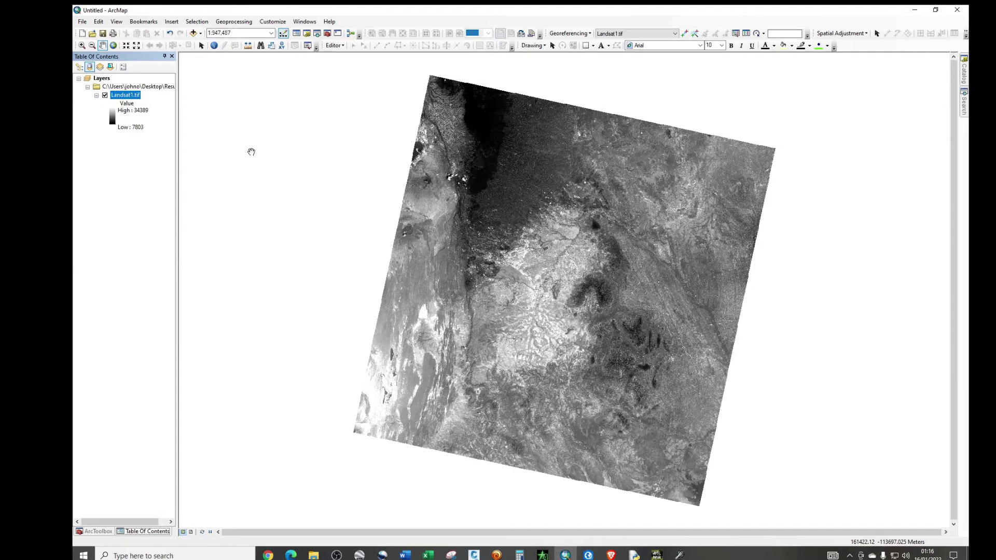
Step: Start a new blank map with Ctrl+N, add the LC08 band 1 TIF, and frame the whole scene
{"action": "key", "text": "ctrl+n"}
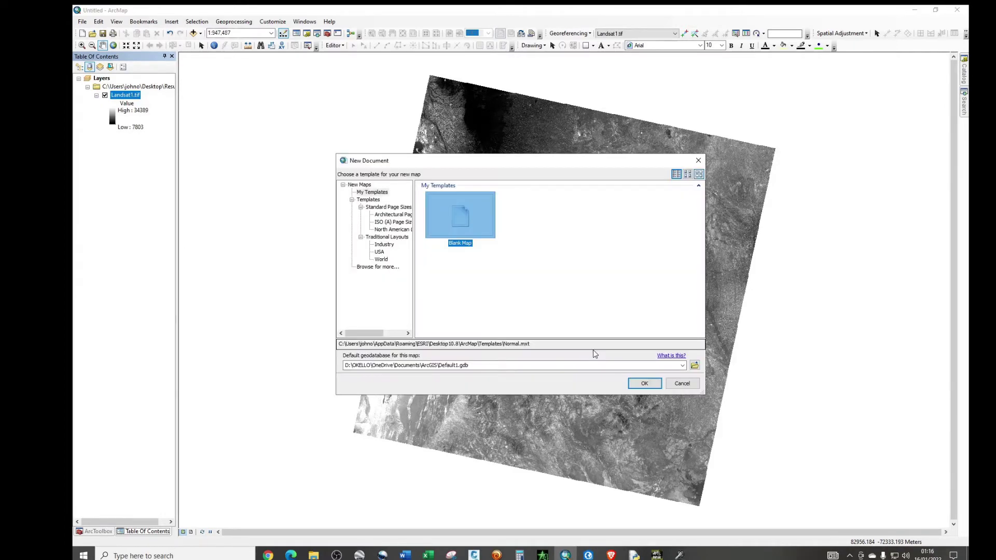
{"action": "left_click", "coordinate": [643, 384]}
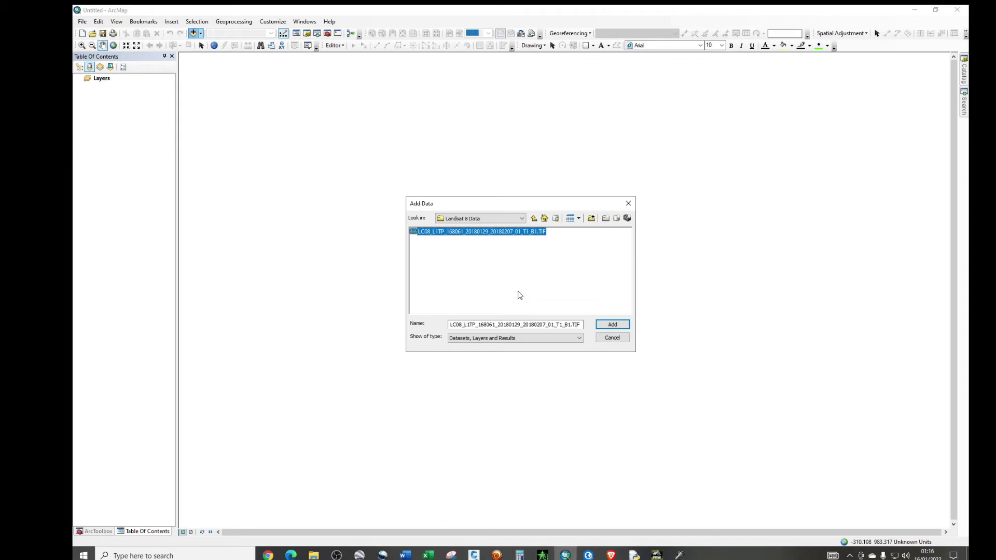
{"action": "key", "text": "Return"}
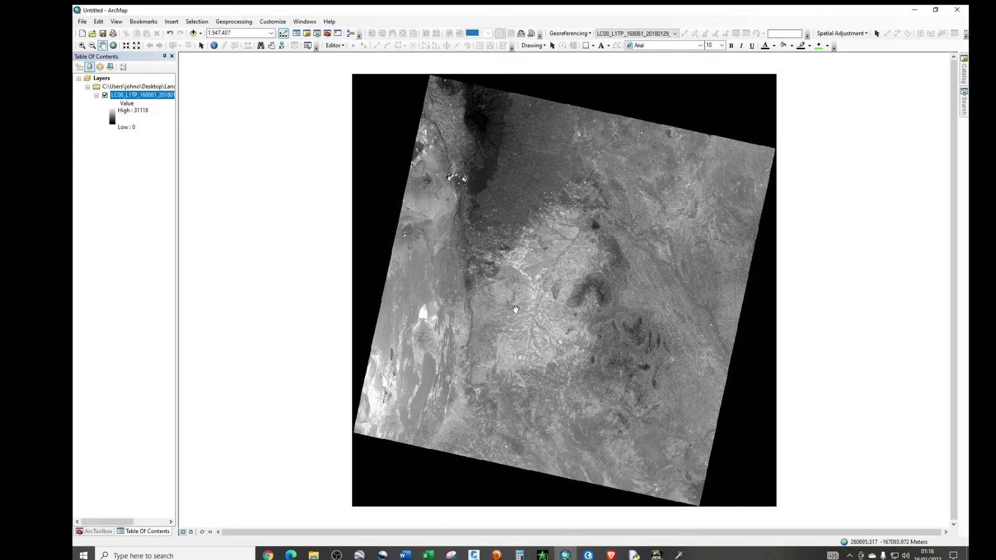
{"action": "scroll", "coordinate": [515, 309], "scroll_direction": "down", "scroll_amount": 1}
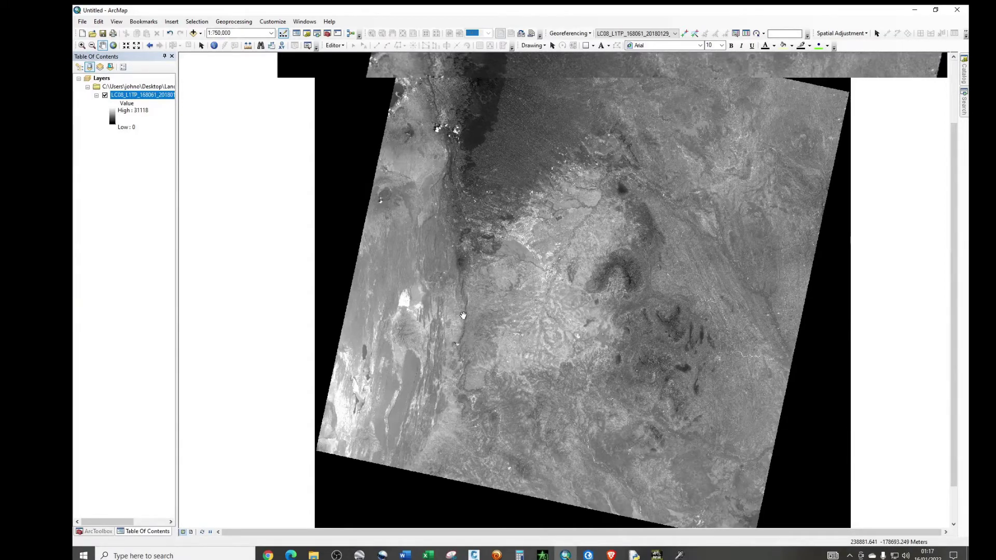
{"action": "scroll", "coordinate": [715, 358], "scroll_direction": "up", "scroll_amount": 1}
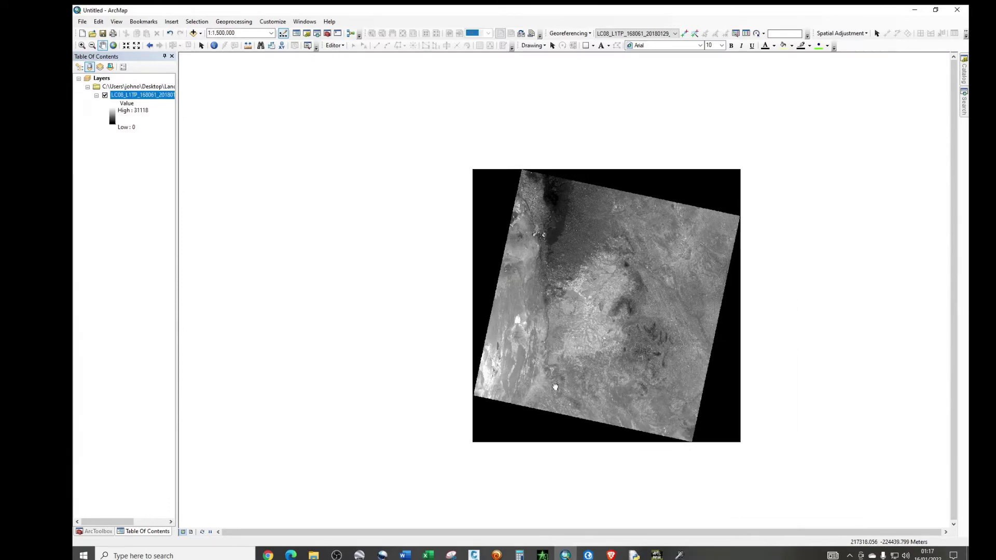
{"action": "left_click_drag", "start_coordinate": [554, 387], "coordinate": [534, 387]}
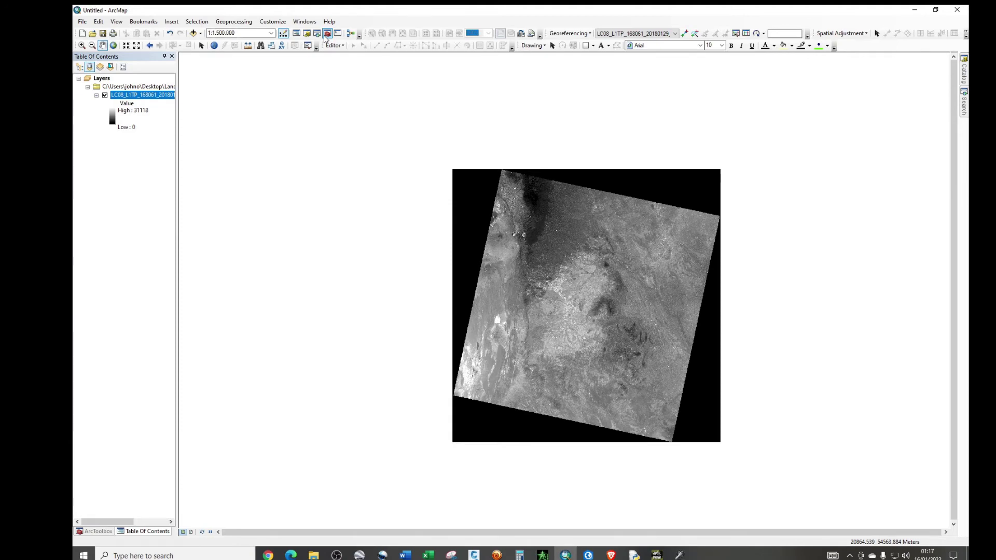
Step: Open Copy Raster from ArcToolbox under Data Management Tools > Raster > Raster Dataset
{"action": "left_click", "coordinate": [327, 34]}
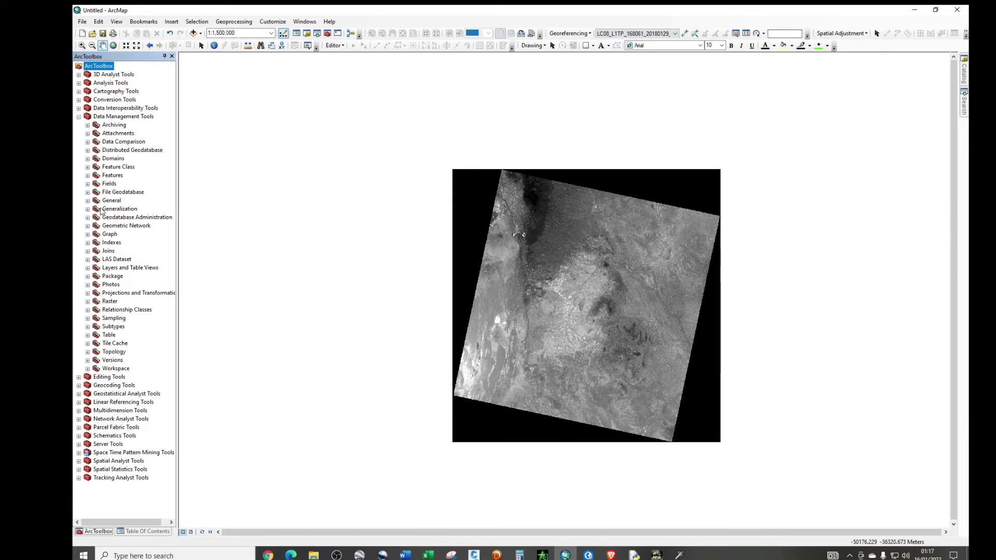
{"action": "left_click", "coordinate": [88, 302]}
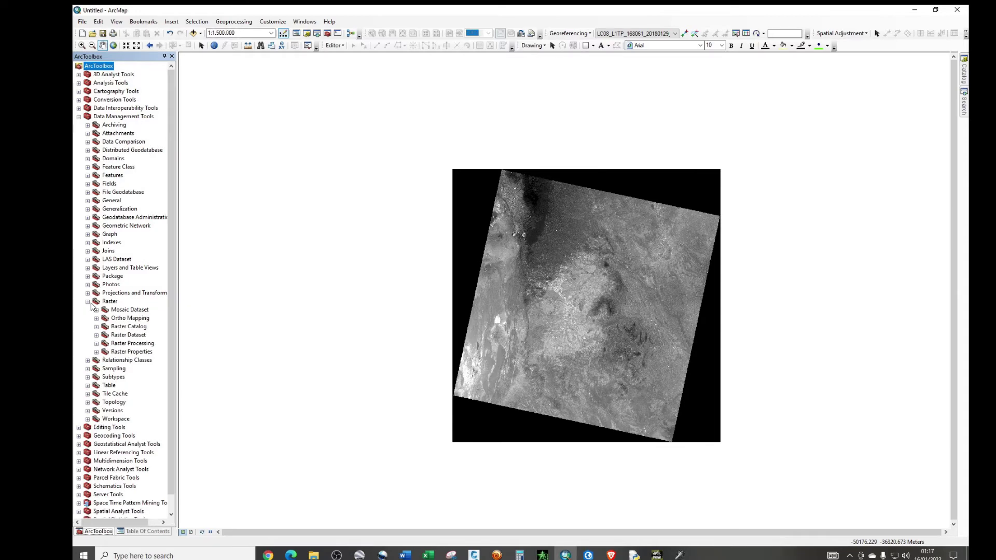
{"action": "left_click", "coordinate": [96, 335]}
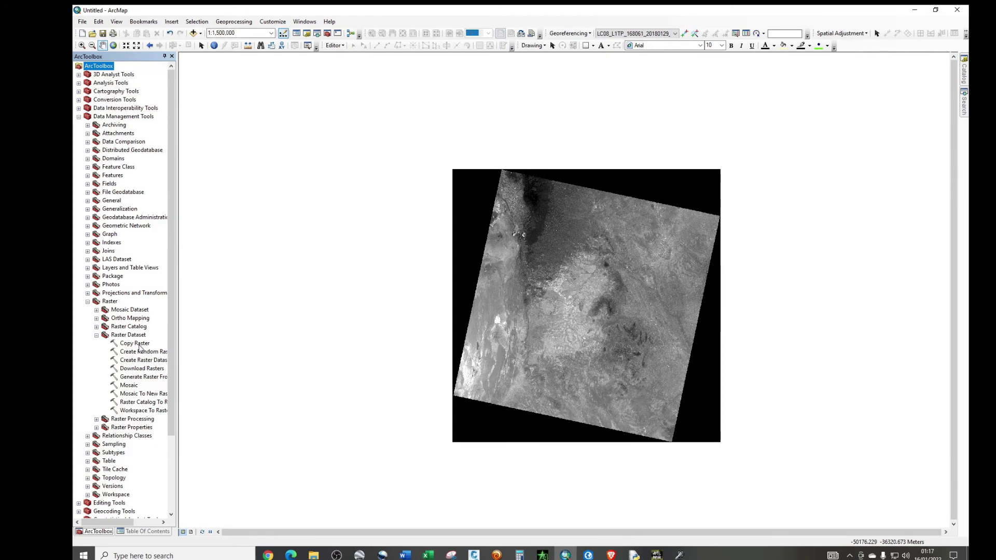
{"action": "left_click", "coordinate": [963, 98]}
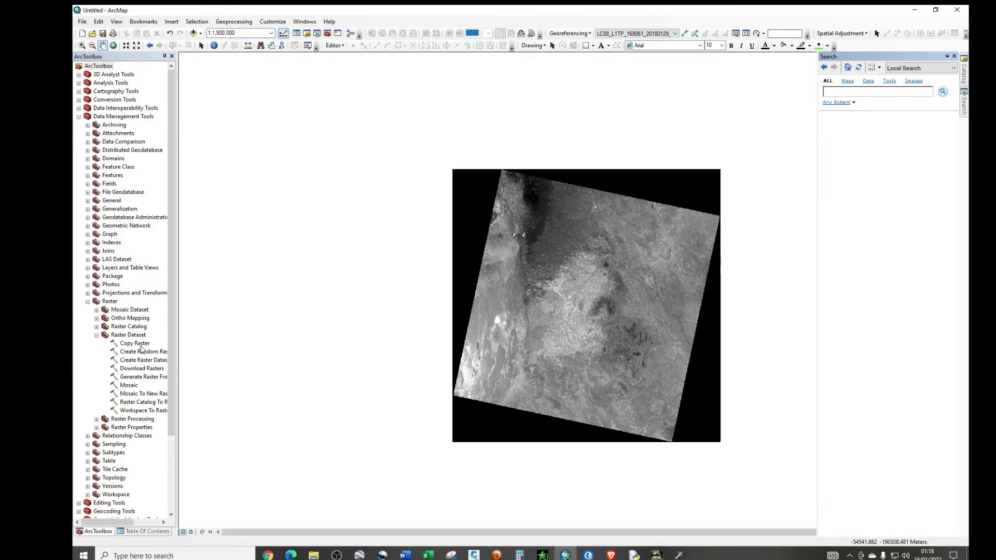
{"action": "double_click", "coordinate": [139, 344]}
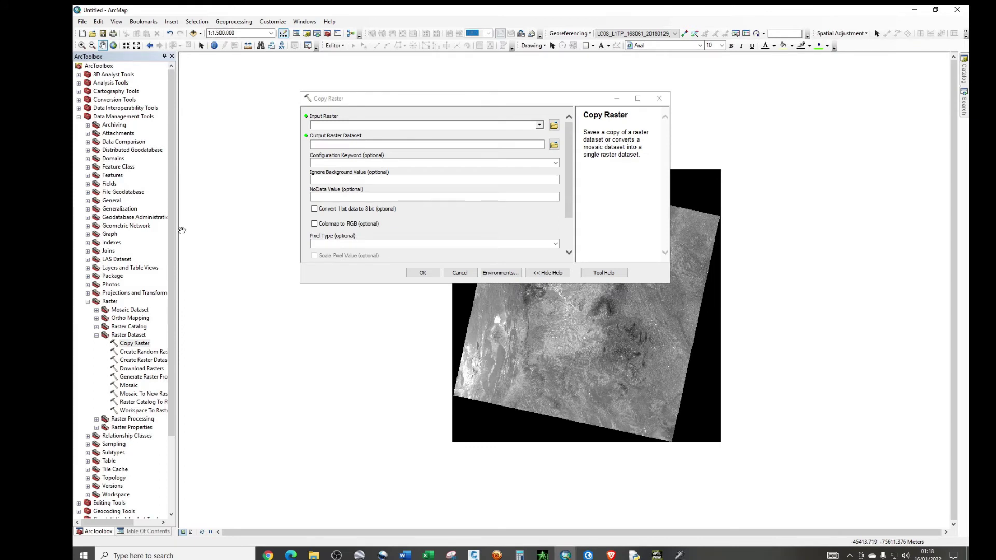
Step: Choose the Landsat LC08 band 1 layer as the Copy Raster input raster
{"action": "left_click", "coordinate": [145, 531]}
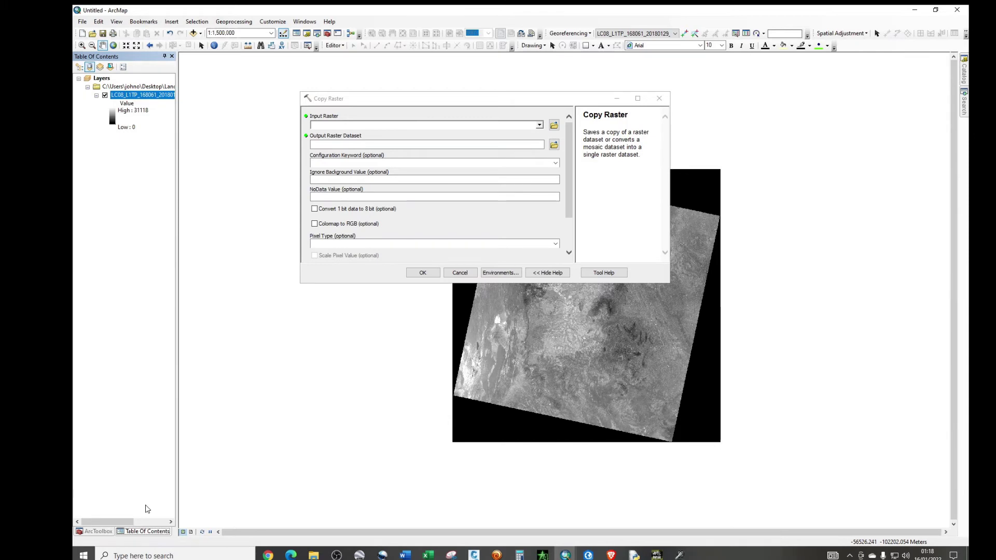
{"action": "left_click", "coordinate": [539, 125]}
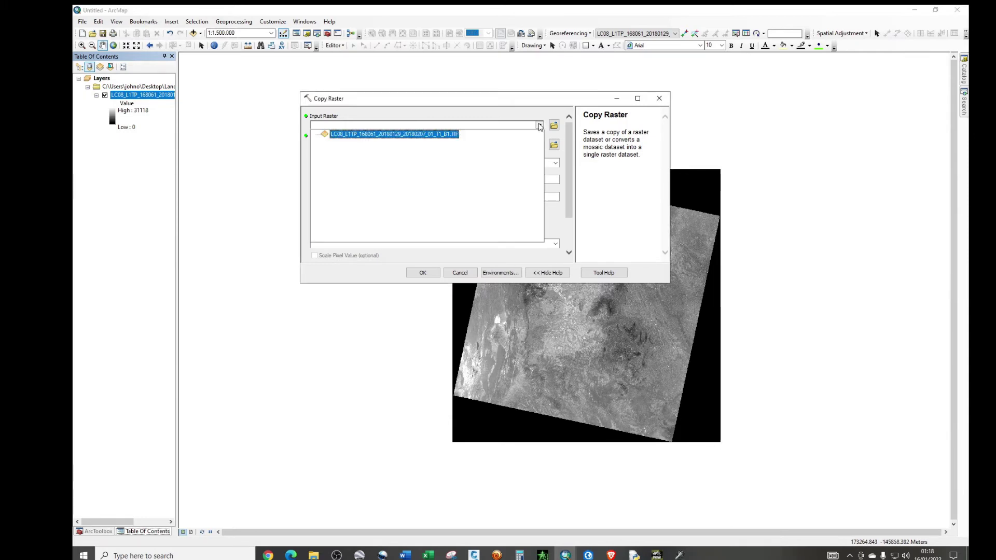
{"action": "left_click", "coordinate": [420, 134]}
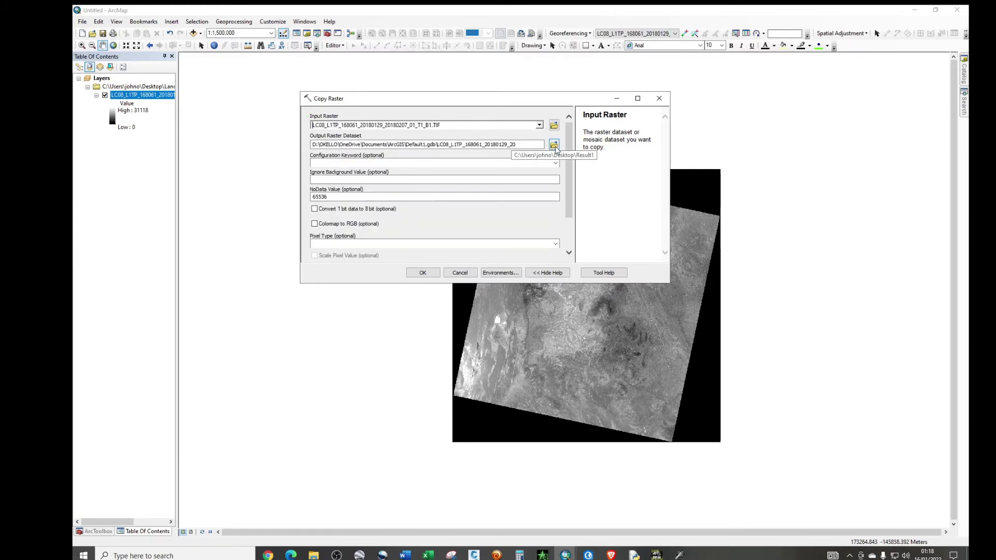
Step: Create a new folder named Result2 on the Desktop for the output
{"action": "left_click", "coordinate": [554, 145]}
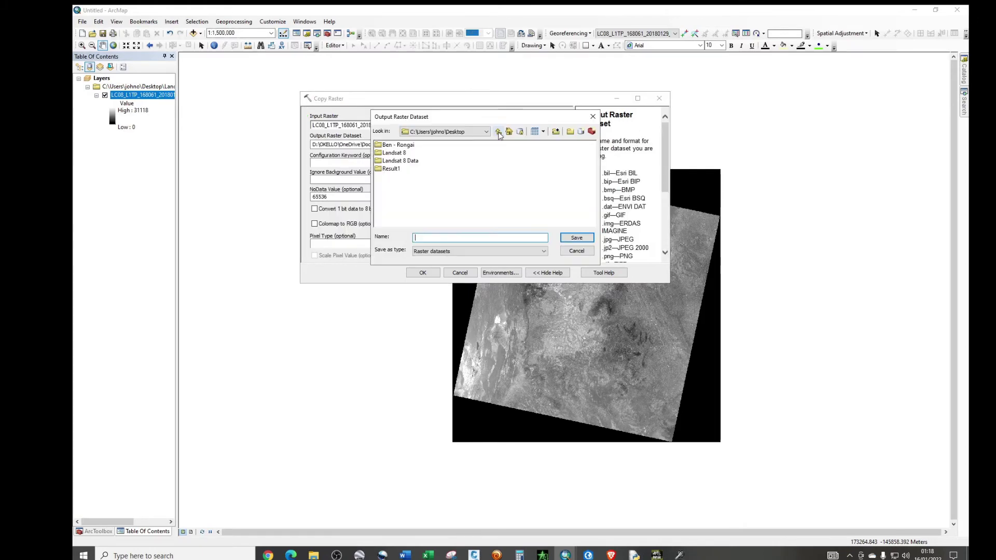
{"action": "left_click", "coordinate": [566, 132]}
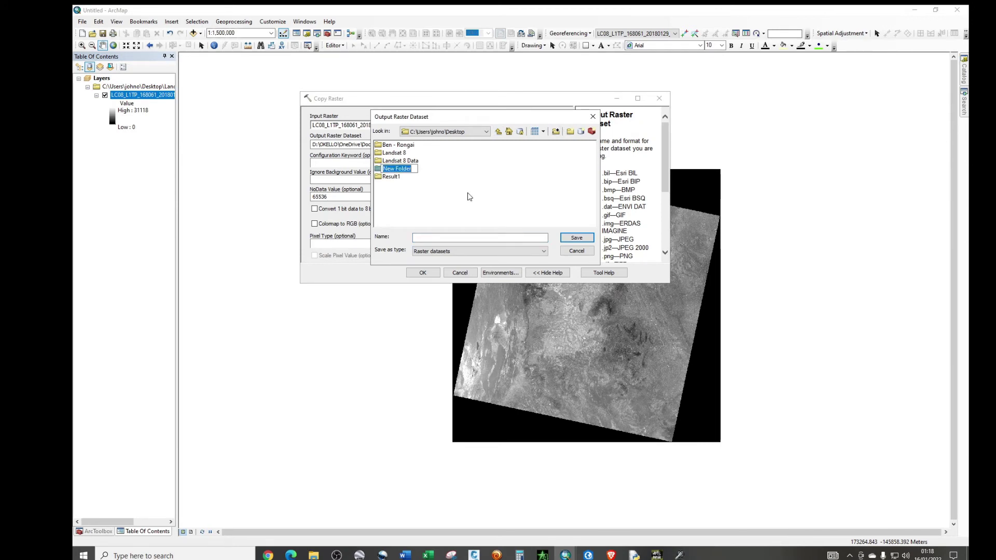
{"action": "type", "text": "Result2"}
Step: Enter Result2 and name the output raster Landsat2.tif
{"action": "left_click", "coordinate": [409, 168]}
{"action": "left_click", "coordinate": [397, 171]}
{"action": "double_click", "coordinate": [398, 170]}
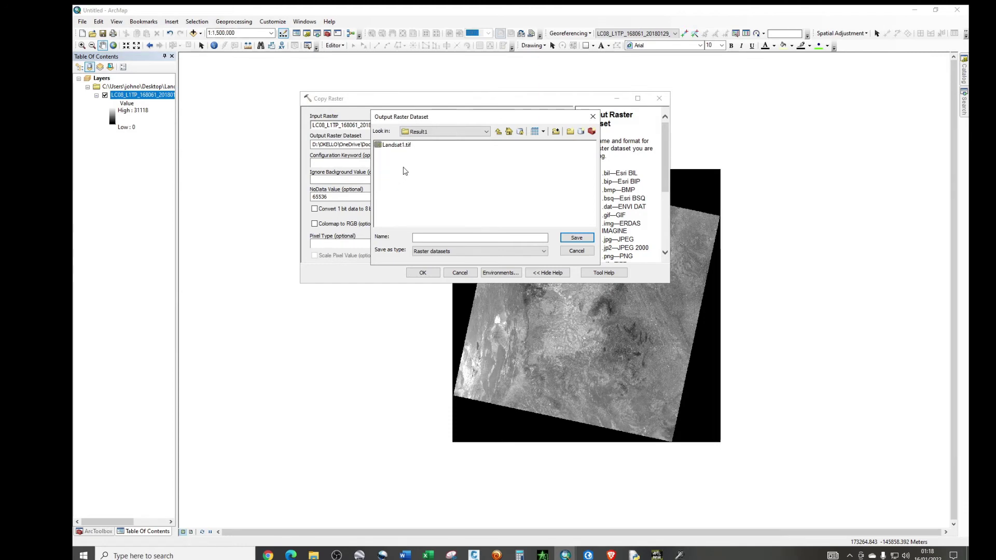
{"action": "key", "text": "BackSpace"}
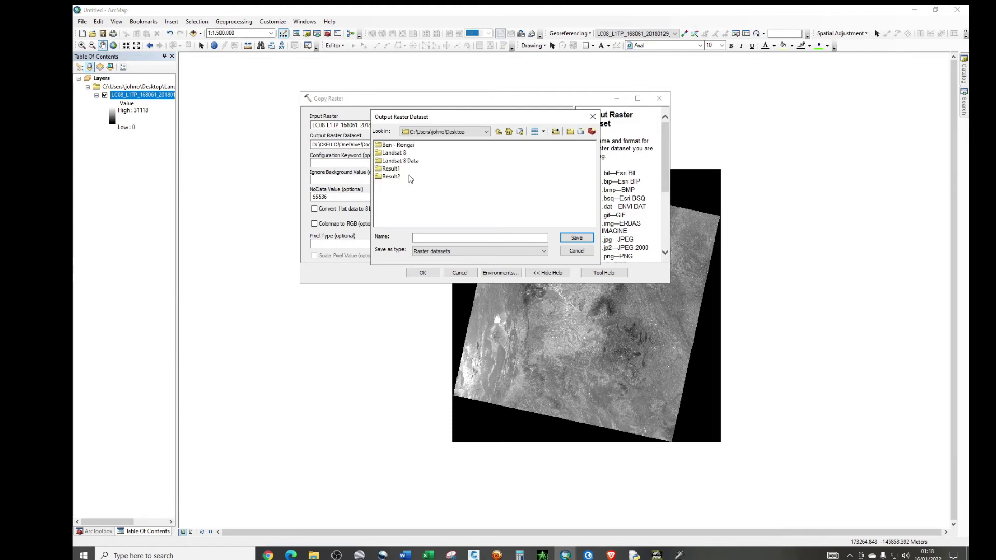
{"action": "double_click", "coordinate": [396, 177]}
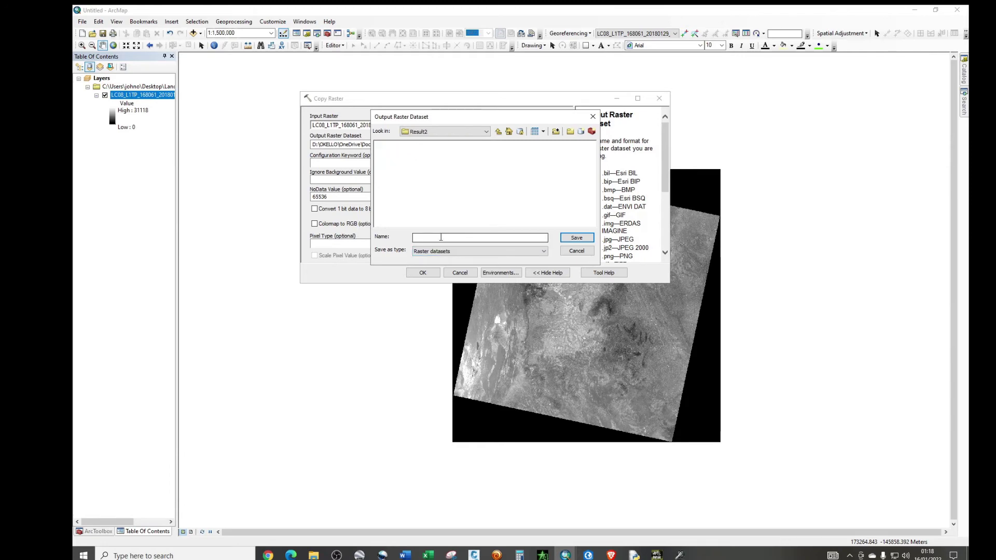
{"action": "left_click", "coordinate": [439, 238]}
{"action": "type", "text": "La"}
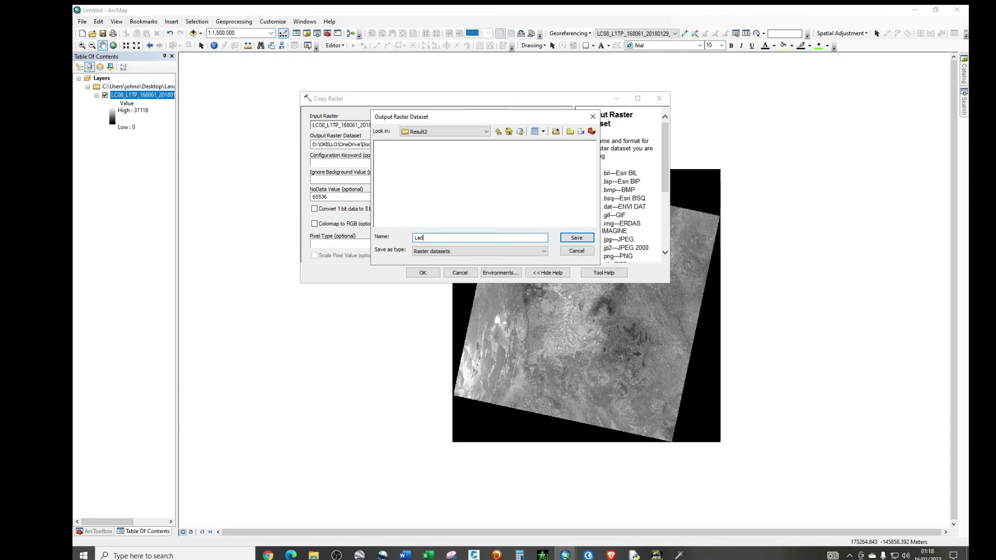
{"action": "type", "text": "ndsat2.tif"}
Step: Save the output as Landsat2.tif and identify the black border's pixel value
{"action": "left_click", "coordinate": [582, 239]}
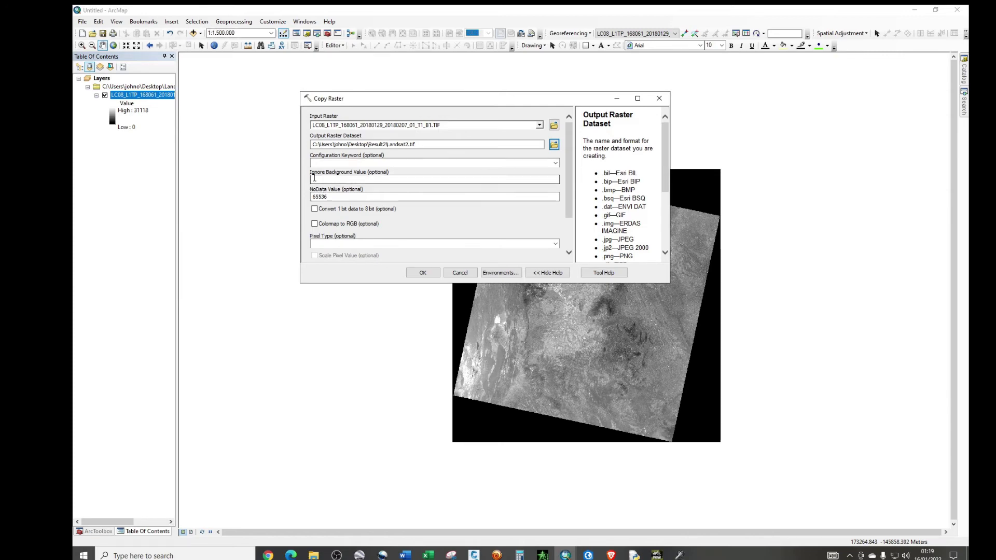
{"action": "left_click", "coordinate": [393, 178]}
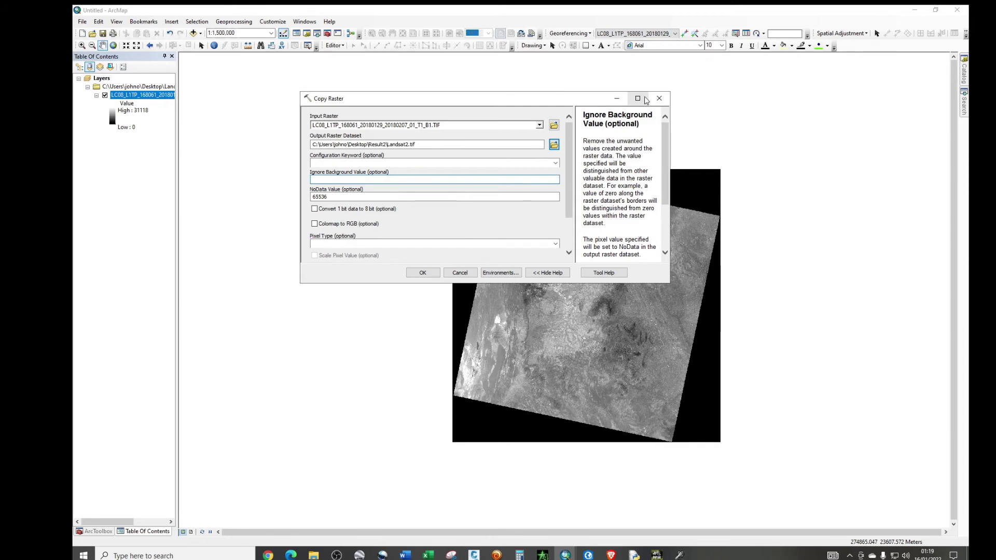
{"action": "left_click", "coordinate": [214, 45]}
{"action": "left_click", "coordinate": [489, 416]}
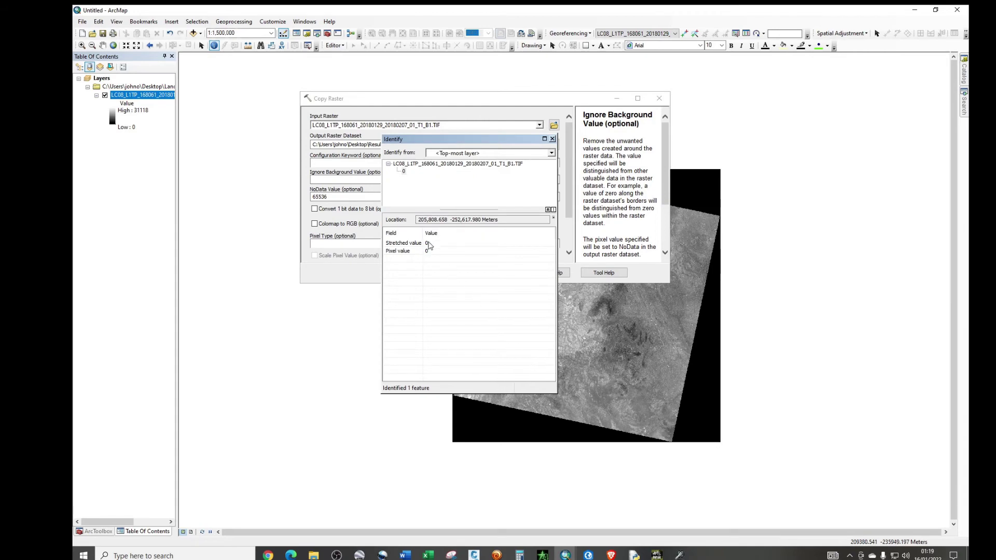
{"action": "left_click", "coordinate": [552, 138]}
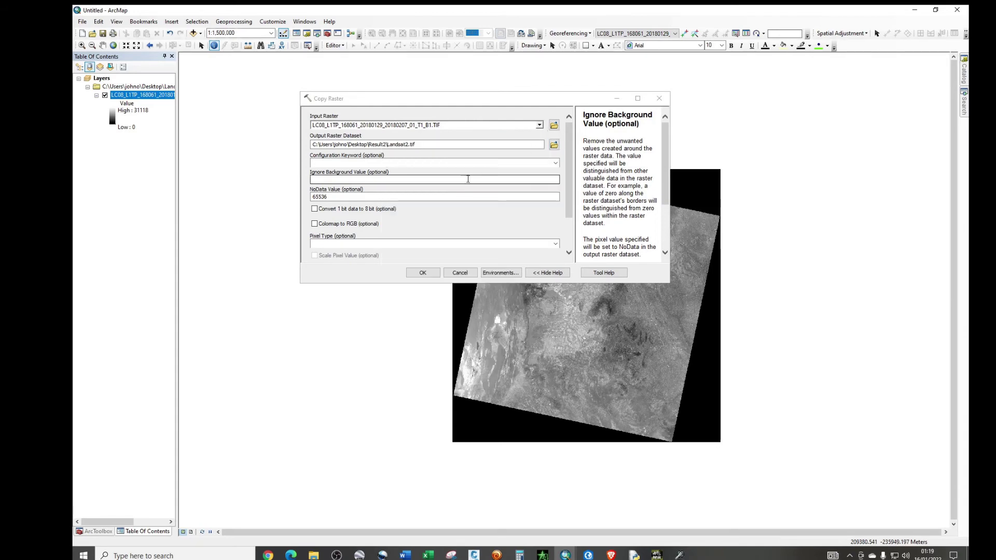
Step: Enter 0 in the Copy Raster value fields, including Ignore Background Value
{"action": "left_click", "coordinate": [388, 162]}
{"action": "type", "text": "0"}
{"action": "left_click", "coordinate": [336, 180]}
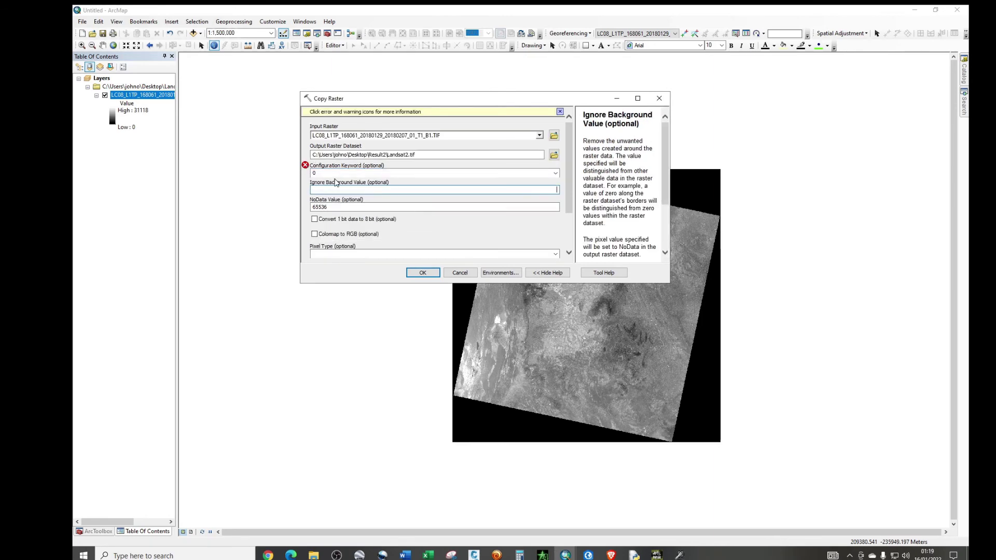
{"action": "type", "text": "0"}
{"action": "left_click", "coordinate": [397, 175]}
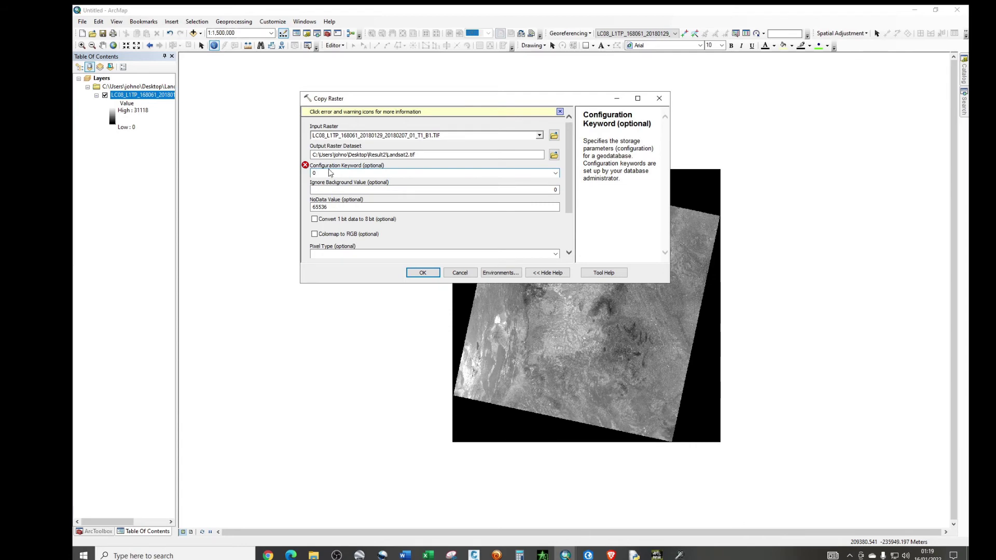
{"action": "scroll", "coordinate": [439, 239], "scroll_direction": "down", "scroll_amount": 1}
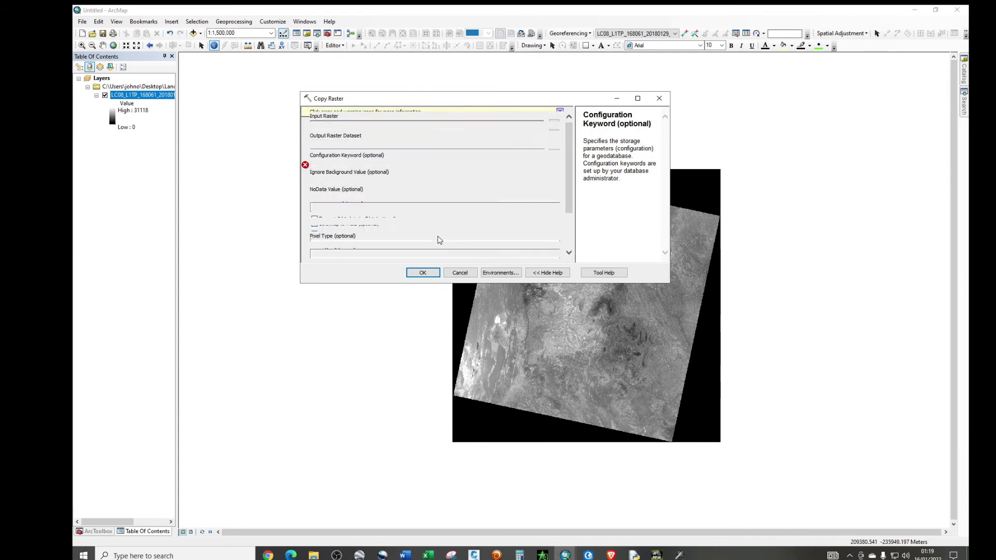
Step: Recheck the border pixel value and replace the NoData value with 0
{"action": "left_click", "coordinate": [463, 421]}
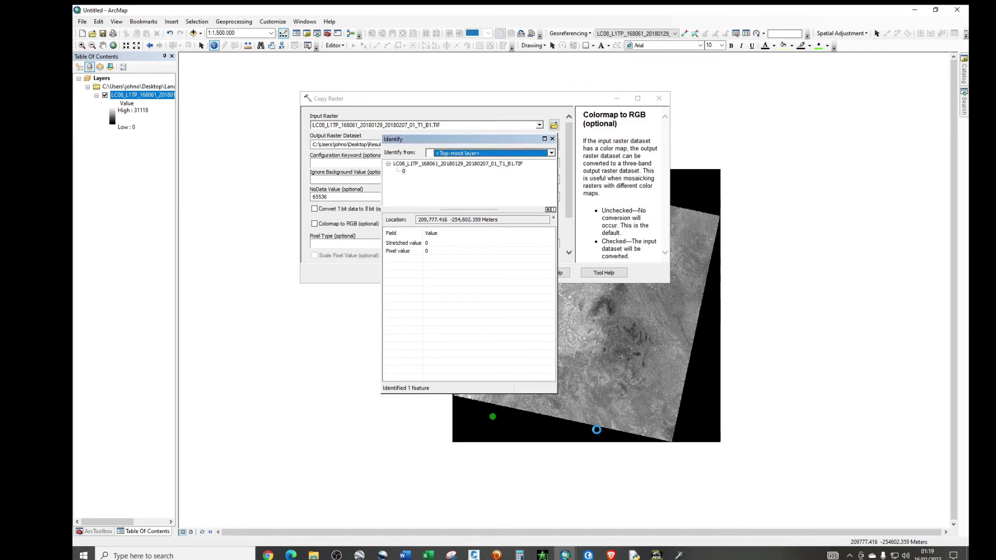
{"action": "left_click", "coordinate": [695, 415]}
{"action": "left_click", "coordinate": [706, 364]}
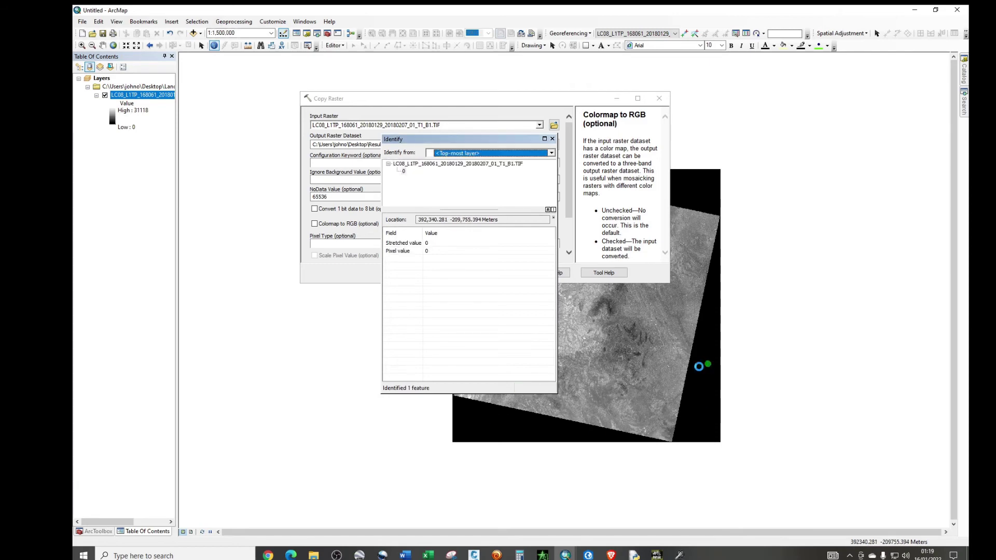
{"action": "left_click", "coordinate": [552, 139]}
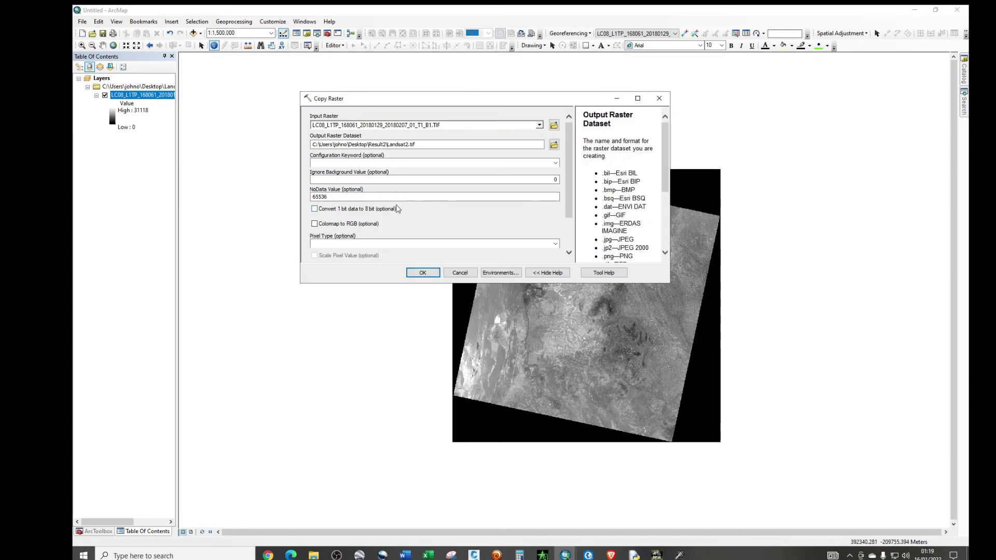
{"action": "double_click", "coordinate": [330, 196]}
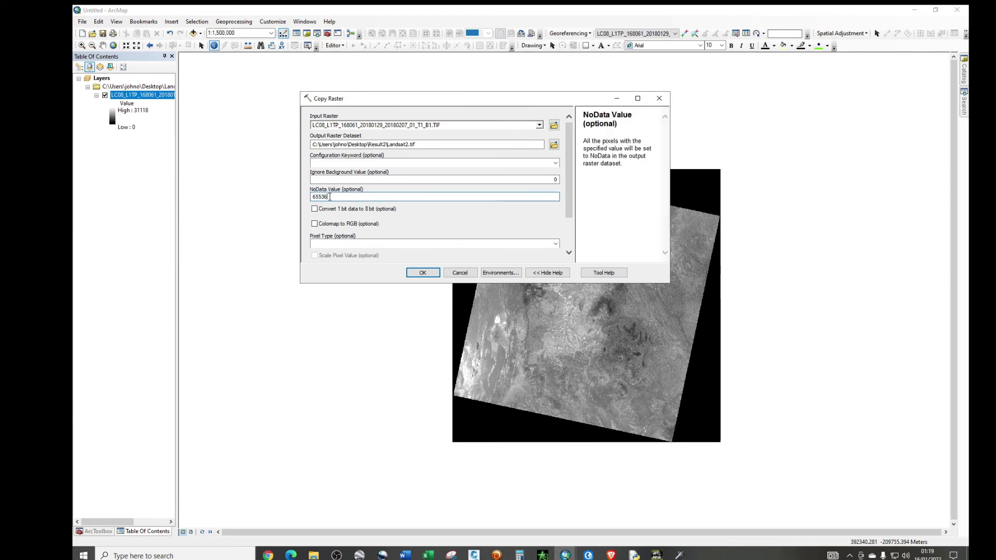
{"action": "type", "text": "0"}
{"action": "scroll", "coordinate": [386, 210], "scroll_direction": "down", "scroll_amount": 1}
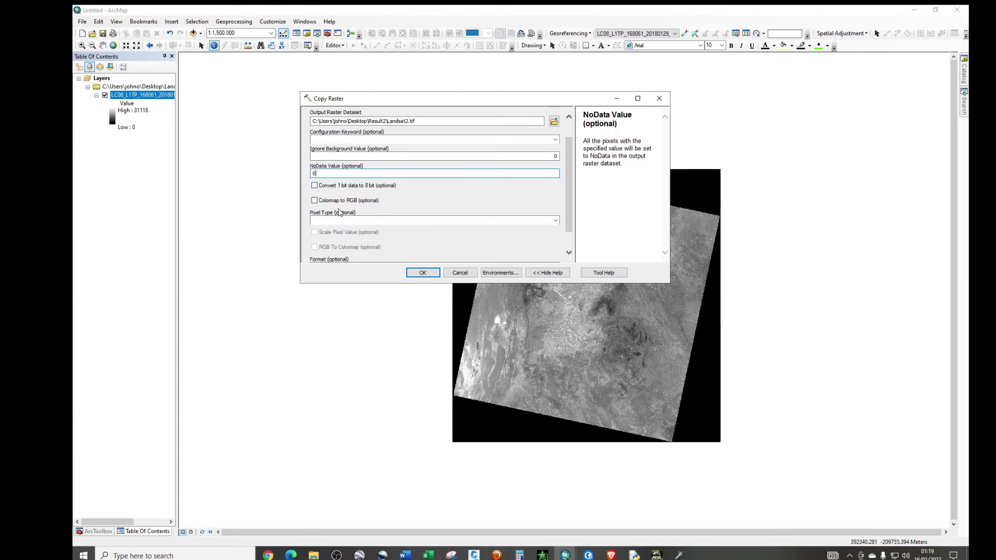
Step: Try the pixel type list and Colormap to RGB, and identify a pixel outside the raster
{"action": "scroll", "coordinate": [336, 218], "scroll_direction": "down", "scroll_amount": 1}
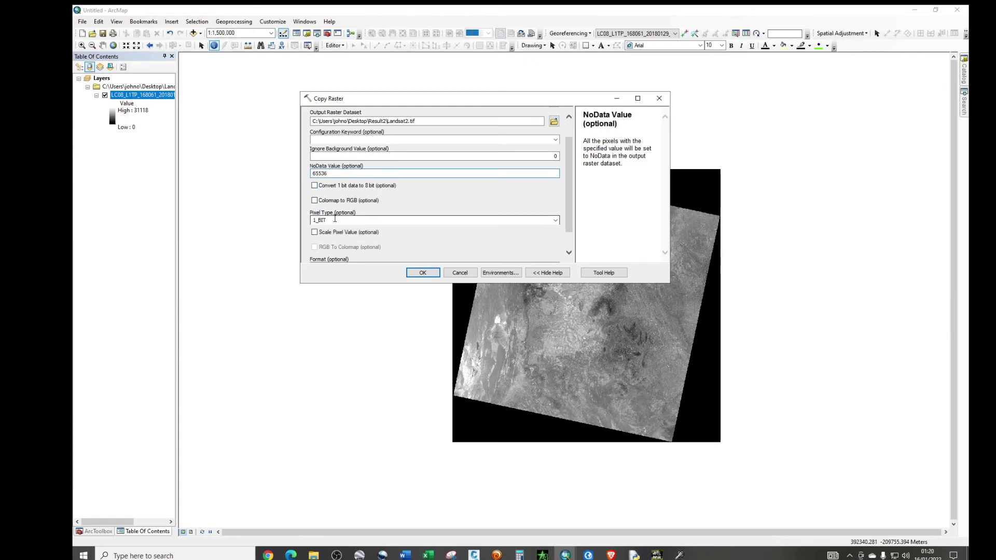
{"action": "left_click", "coordinate": [556, 221]}
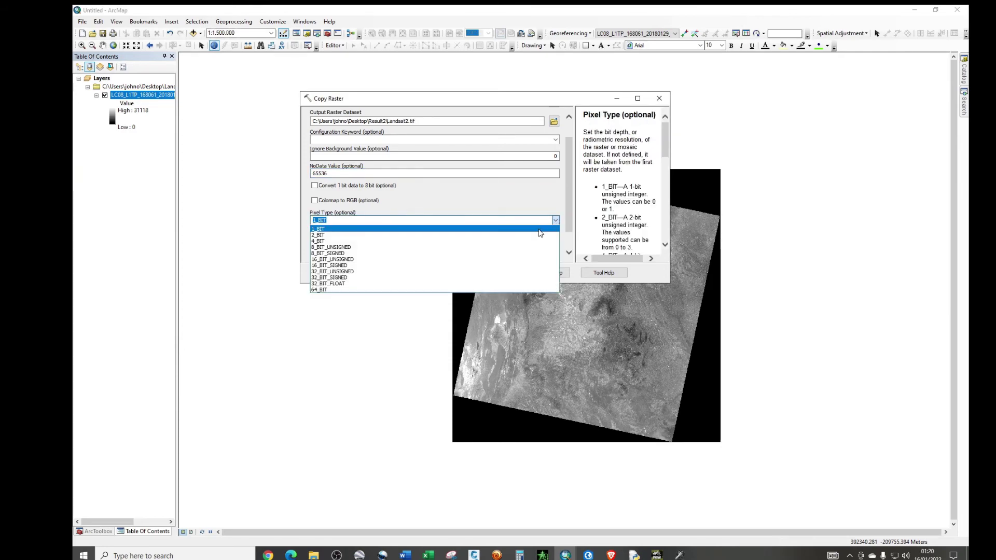
{"action": "left_click", "coordinate": [416, 203]}
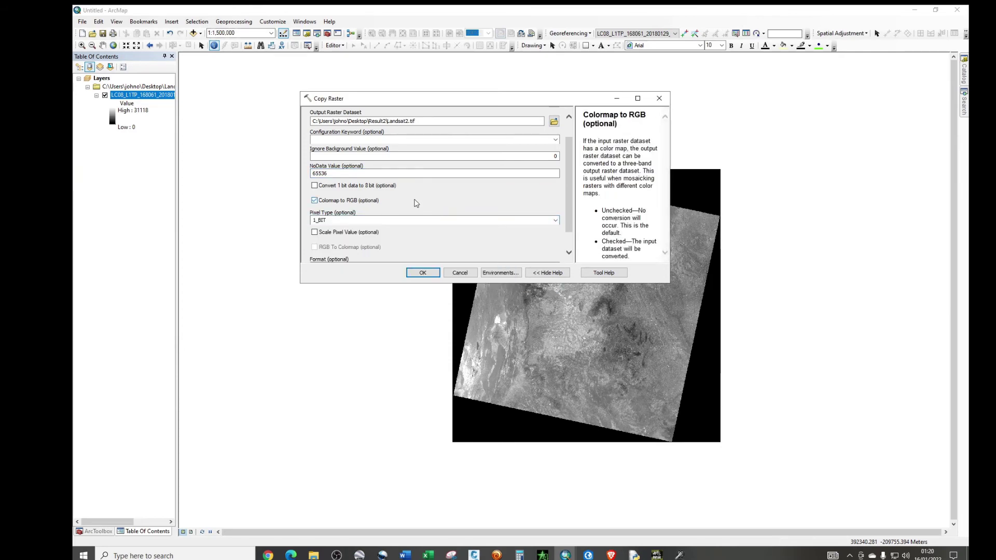
{"action": "left_click", "coordinate": [314, 201]}
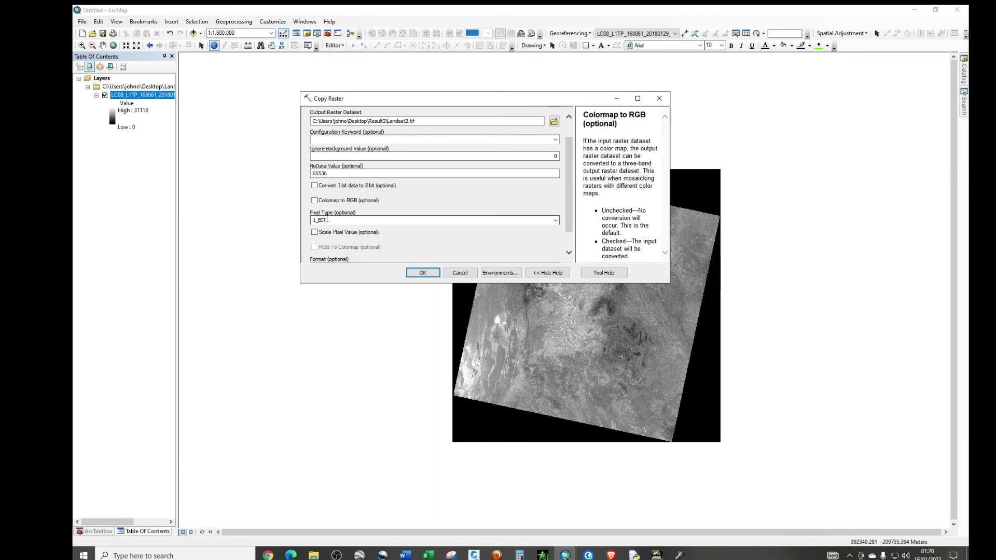
{"action": "left_click", "coordinate": [327, 174]}
{"action": "left_click", "coordinate": [292, 174]}
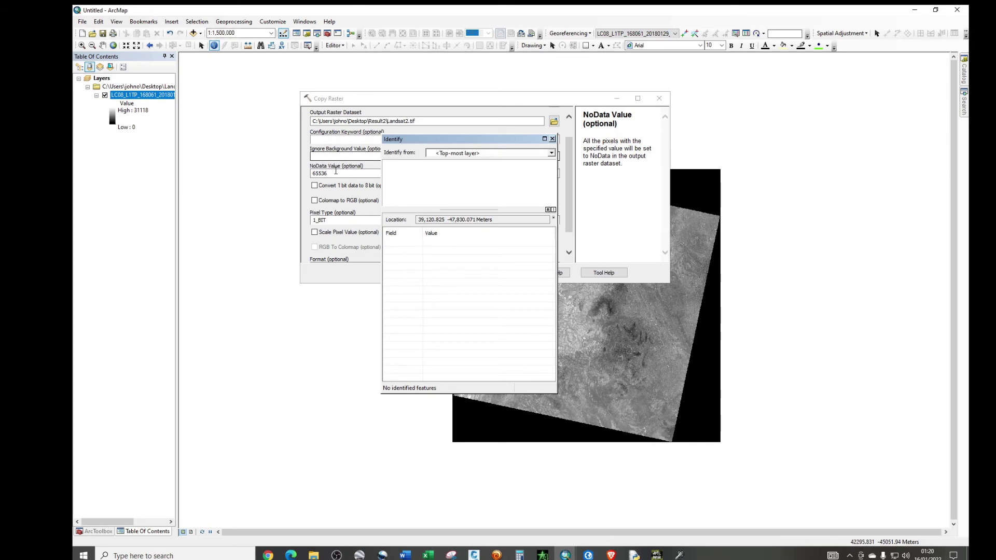
{"action": "left_click", "coordinate": [552, 139]}
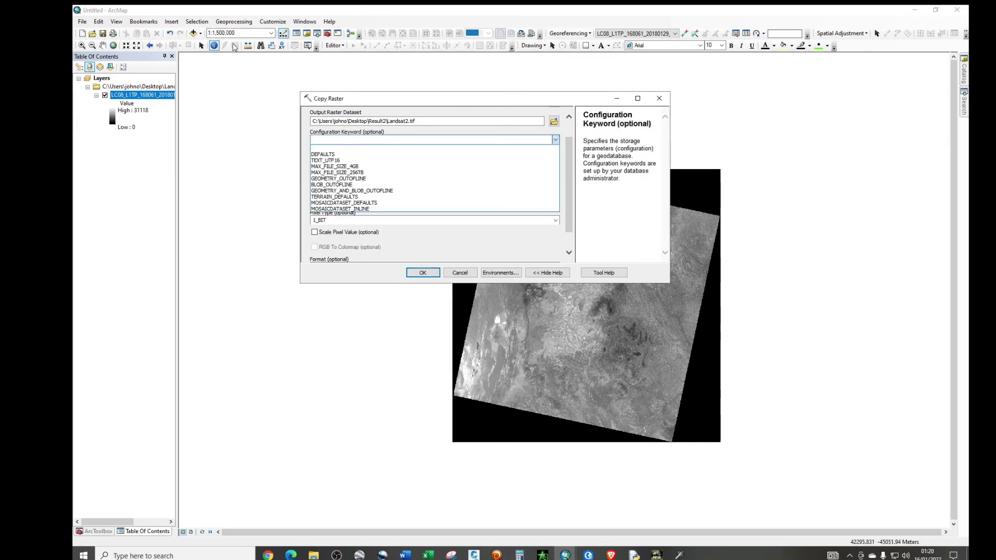
Step: Re-enter 0 as the NoData value, turn Colormap to RGB on, and stop identifying
{"action": "left_click", "coordinate": [311, 174]}
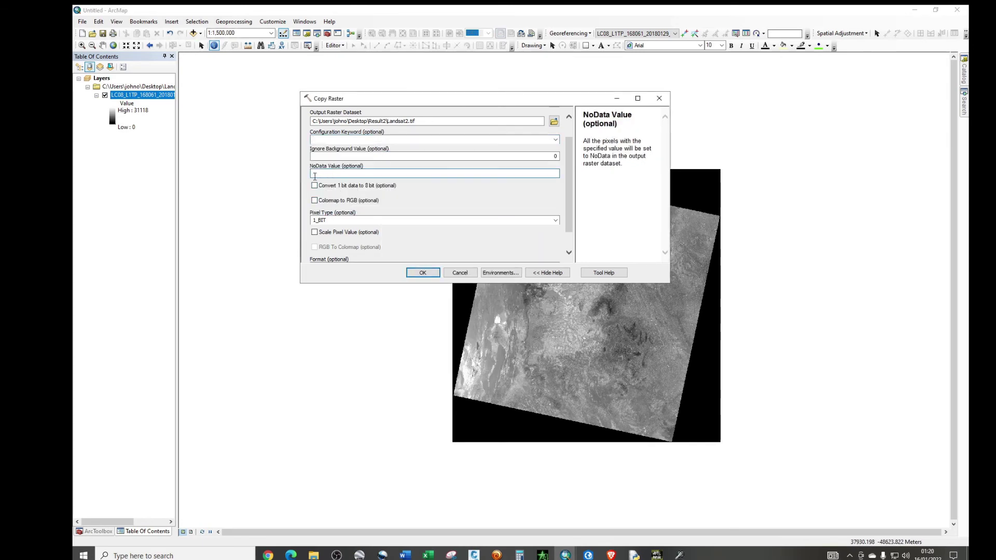
{"action": "left_click", "coordinate": [304, 180]}
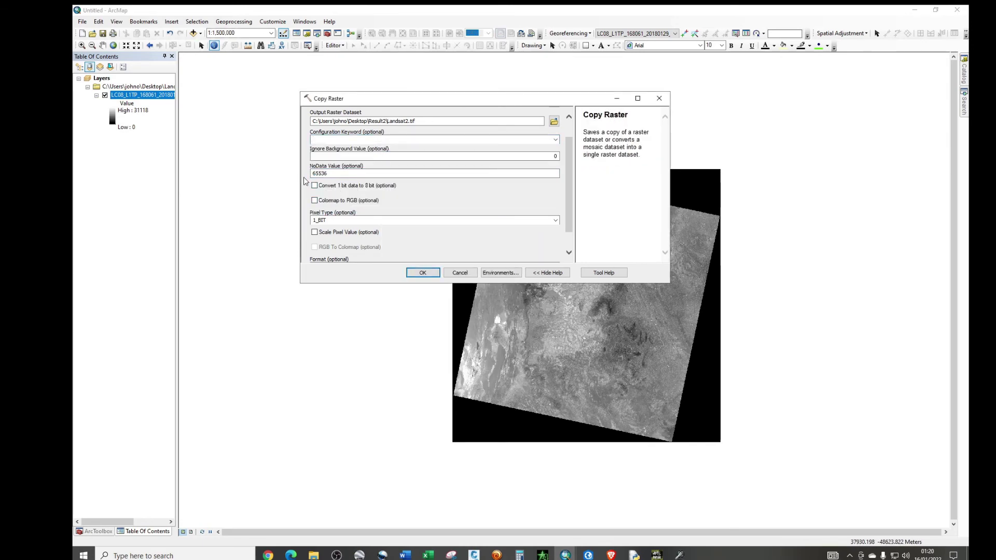
{"action": "left_click_drag", "start_coordinate": [325, 173], "coordinate": [312, 179]}
{"action": "left_click", "coordinate": [333, 173]}
{"action": "key", "text": "BackSpace"}
{"action": "type", "text": "6"}
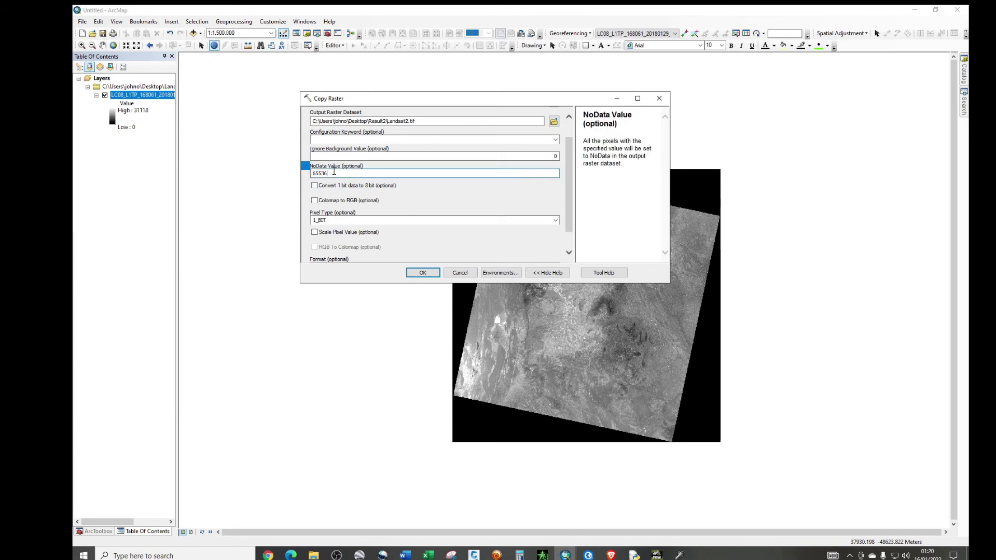
{"action": "double_click", "coordinate": [333, 172]}
{"action": "type", "text": "0"}
{"action": "left_click", "coordinate": [392, 200]}
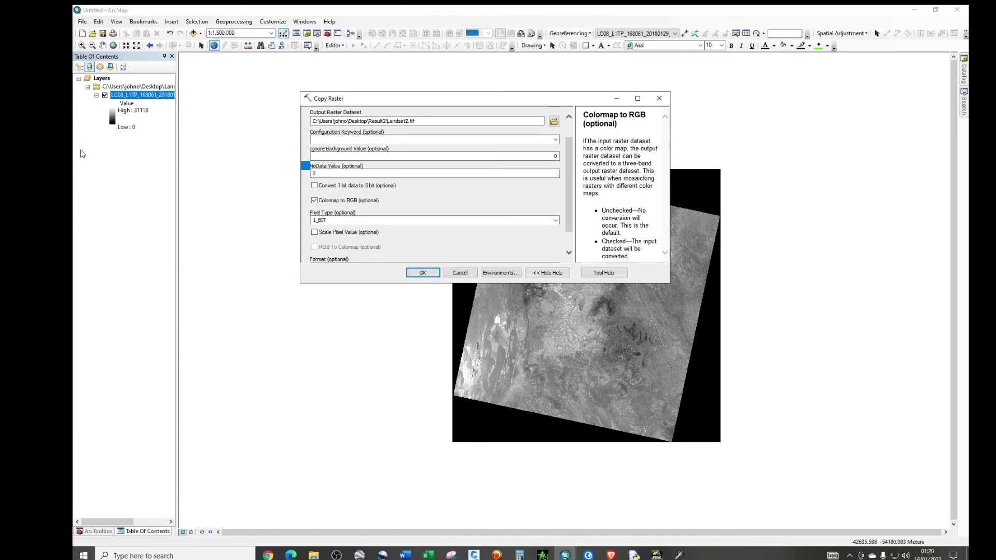
{"action": "left_click", "coordinate": [201, 45]}
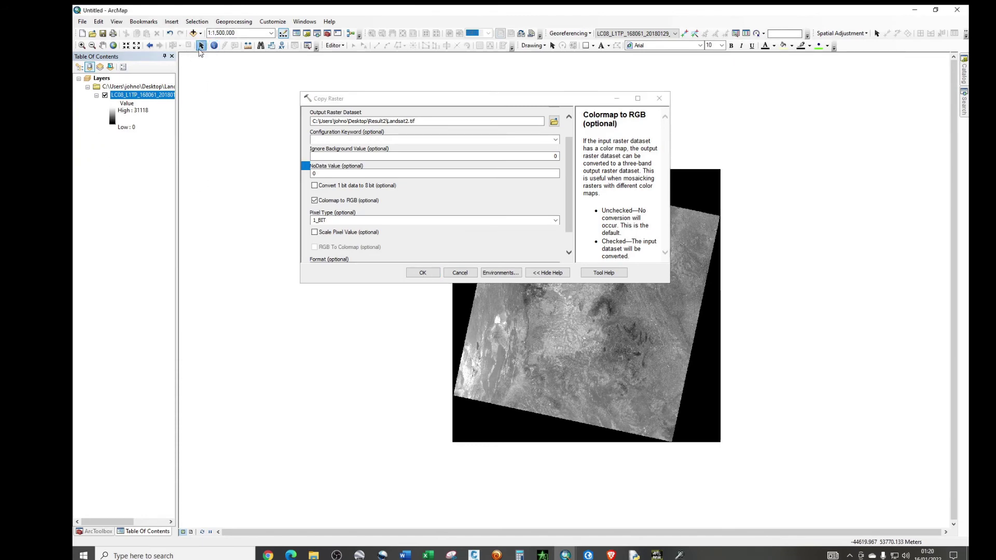
Step: View the band 1 layer's Source properties: 16 Bit unsigned integer, no colormap
{"action": "right_click", "coordinate": [148, 97]}
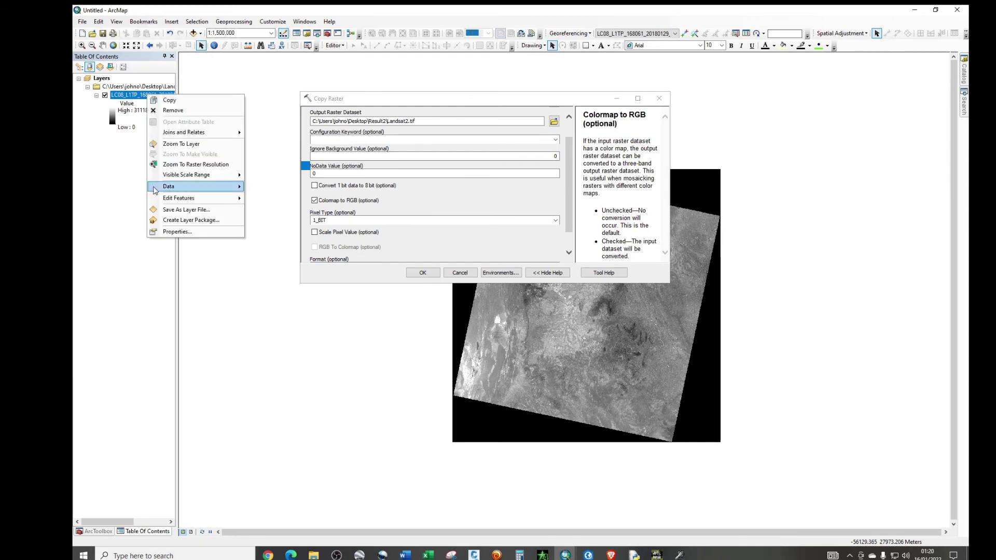
{"action": "left_click", "coordinate": [175, 229]}
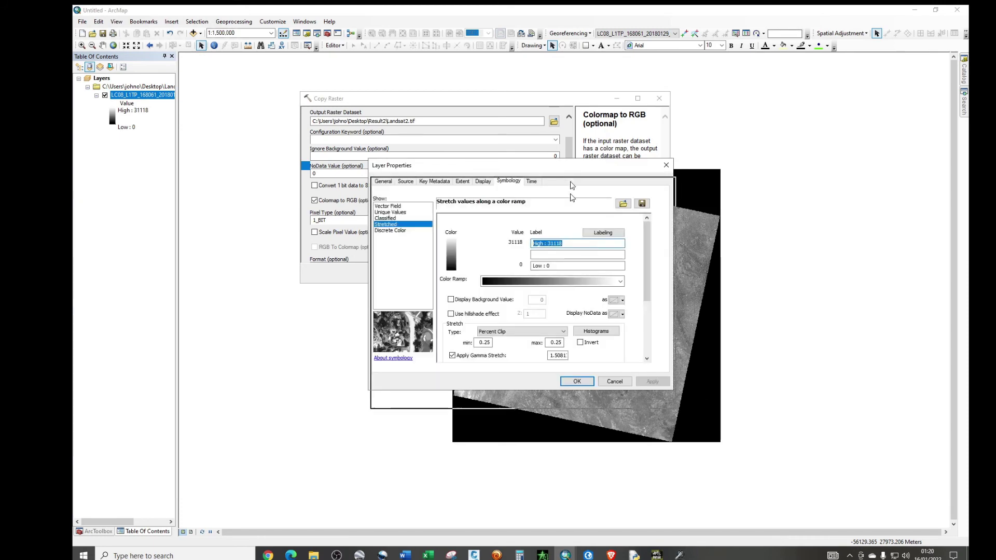
{"action": "left_click_drag", "start_coordinate": [568, 165], "coordinate": [722, 273]}
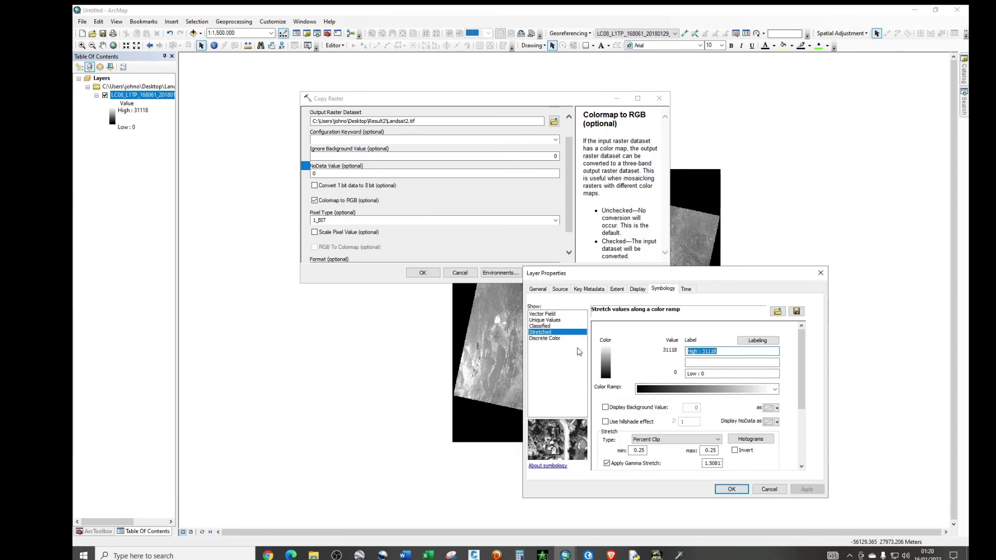
{"action": "left_click", "coordinate": [543, 291]}
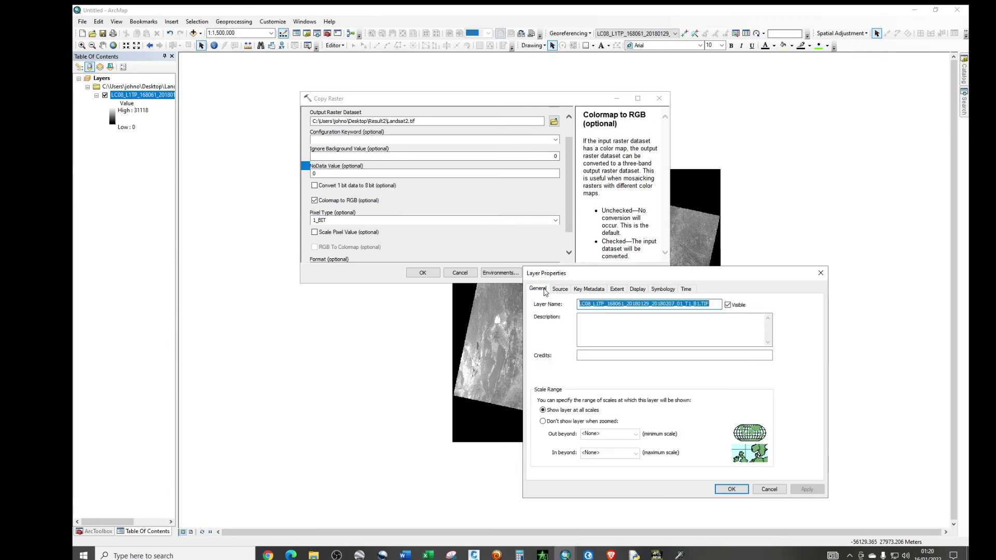
{"action": "left_click", "coordinate": [555, 290]}
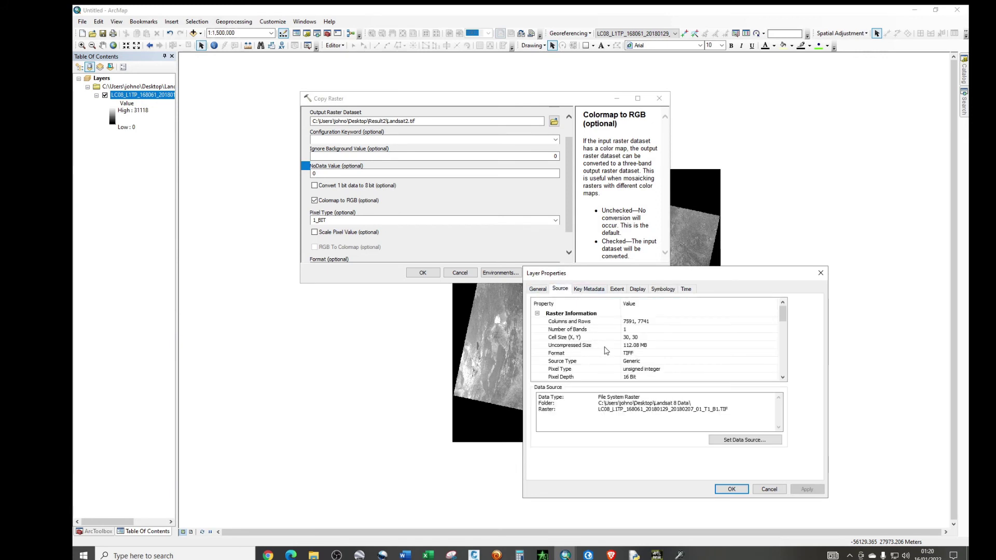
{"action": "scroll", "coordinate": [634, 348], "scroll_direction": "down", "scroll_amount": 1}
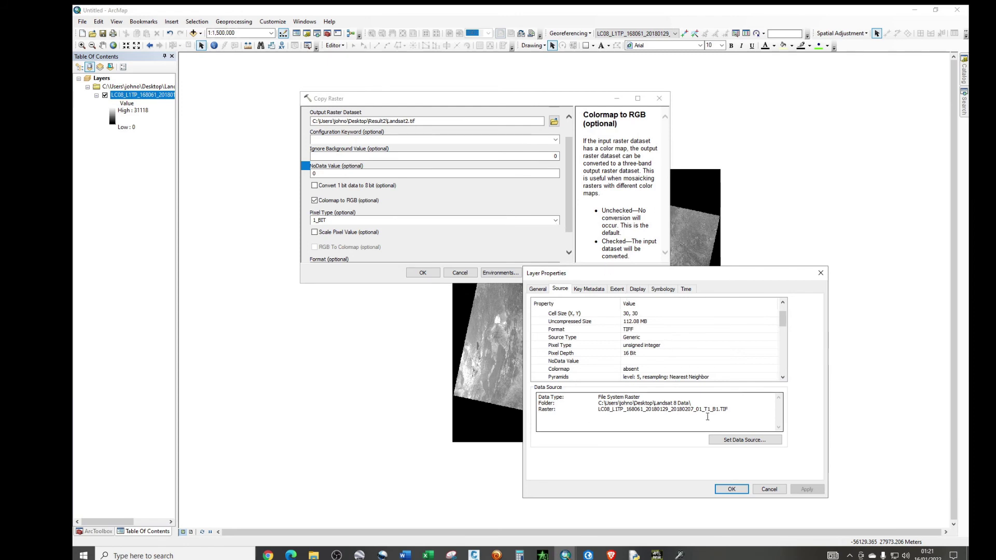
Step: Run Copy Raster with pixel type 16_BIT_UNSIGNED and Colormap to RGB turned off
{"action": "left_click", "coordinate": [732, 490]}
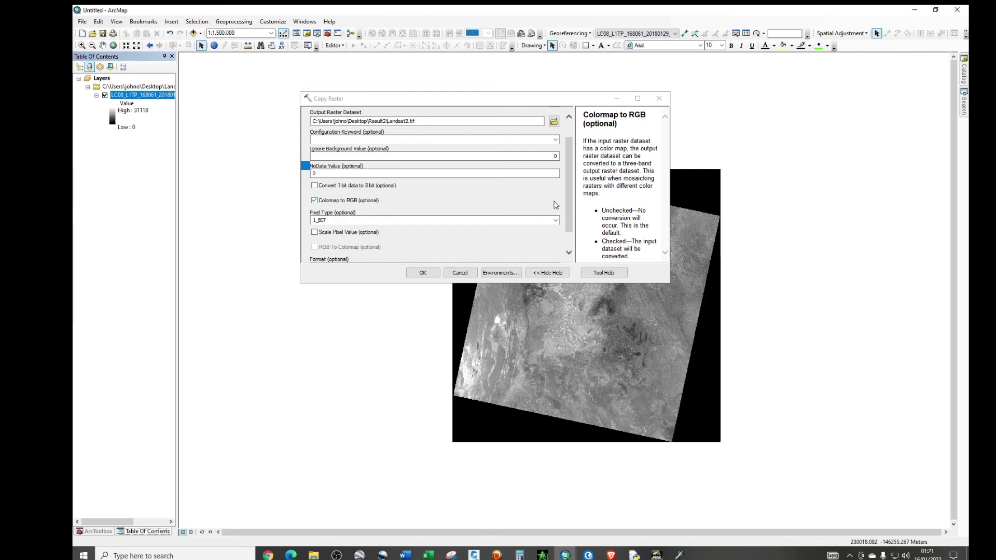
{"action": "left_click", "coordinate": [555, 221]}
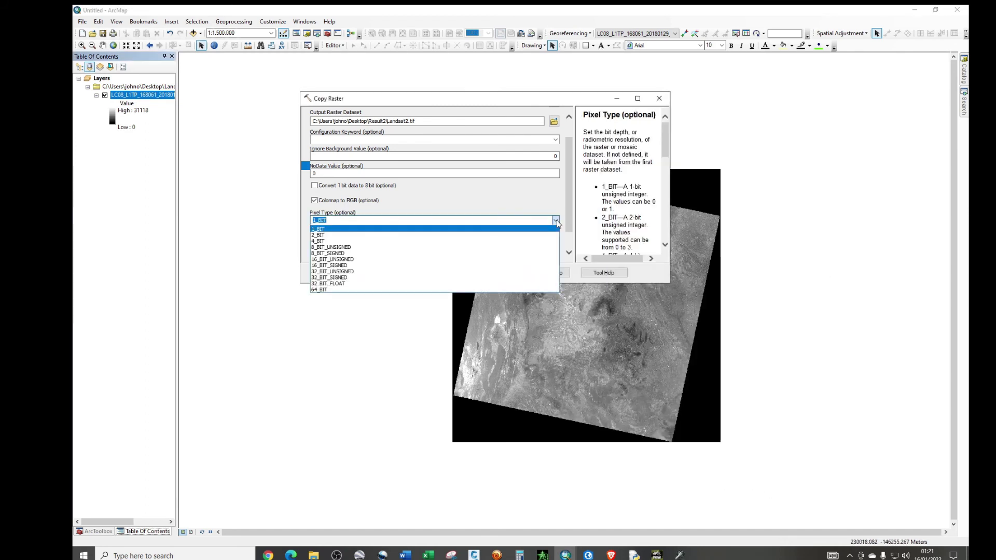
{"action": "left_click", "coordinate": [356, 260]}
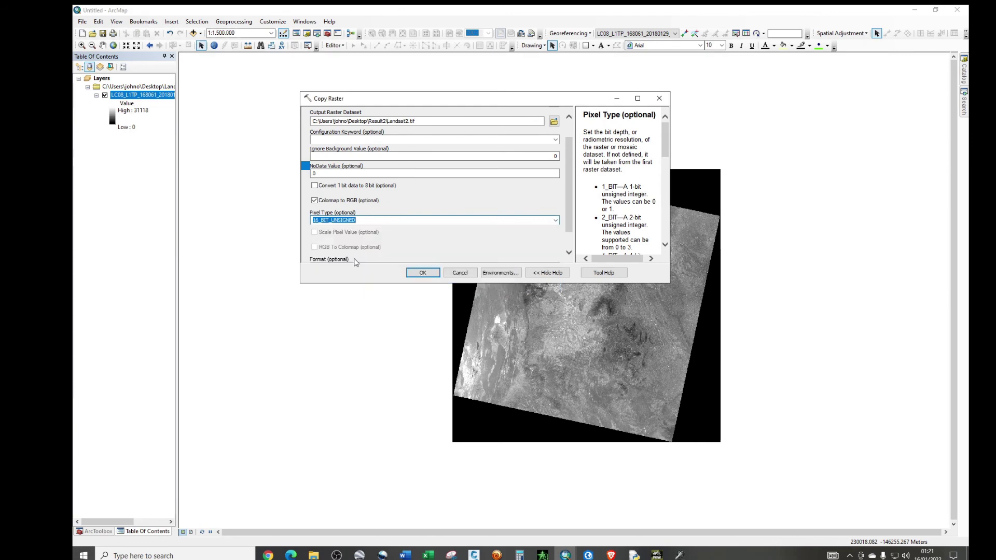
{"action": "left_click", "coordinate": [316, 202]}
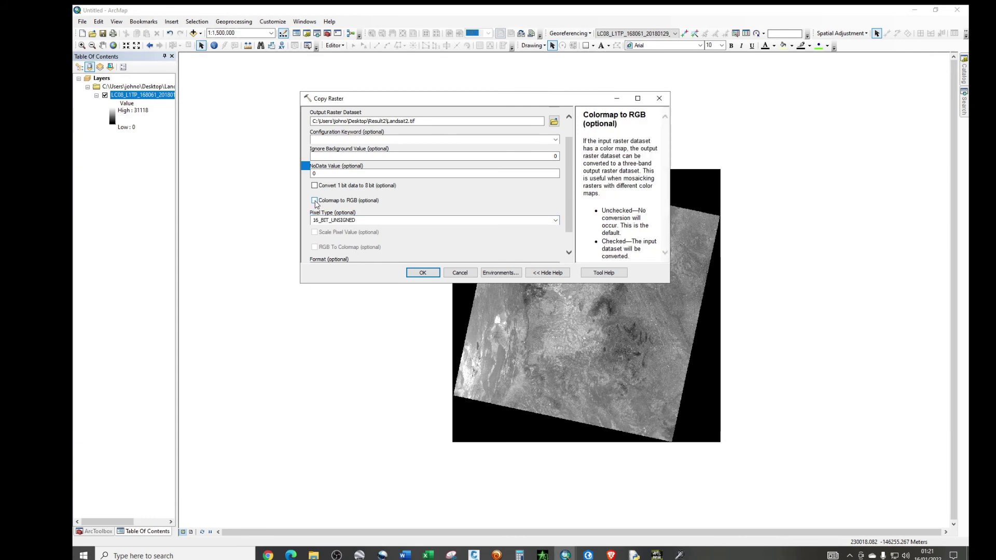
{"action": "left_click", "coordinate": [421, 272]}
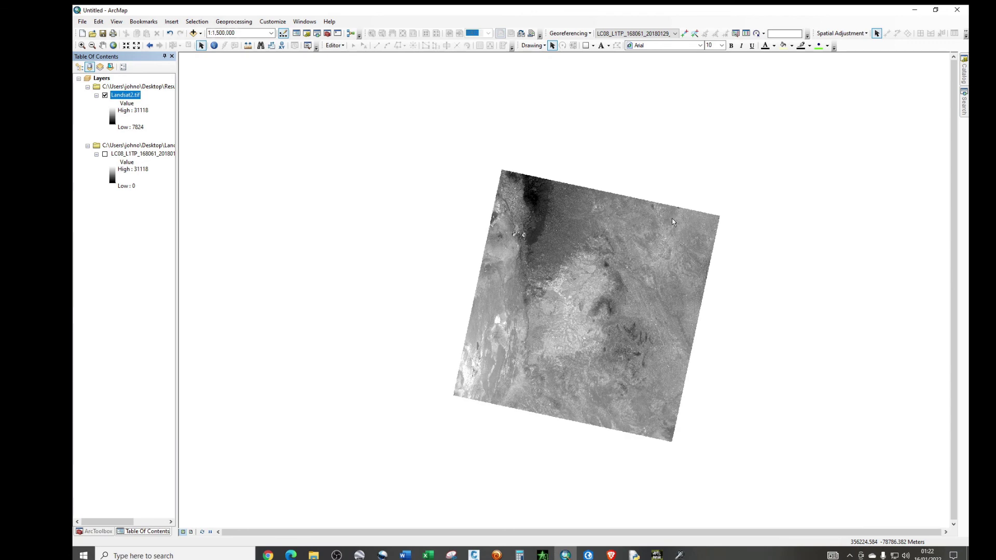
Step: Start a new map document with Ctrl+N, opening the Blank Map template
{"action": "key", "text": "ctrl+n"}
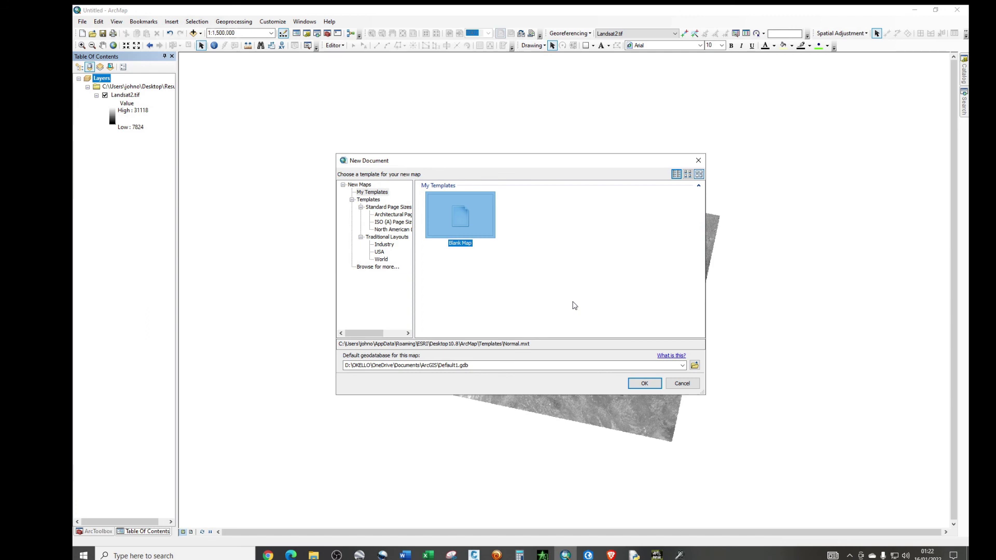
Step: Confirm the Blank Map template to create a new empty untitled map
{"action": "key", "text": "Return"}
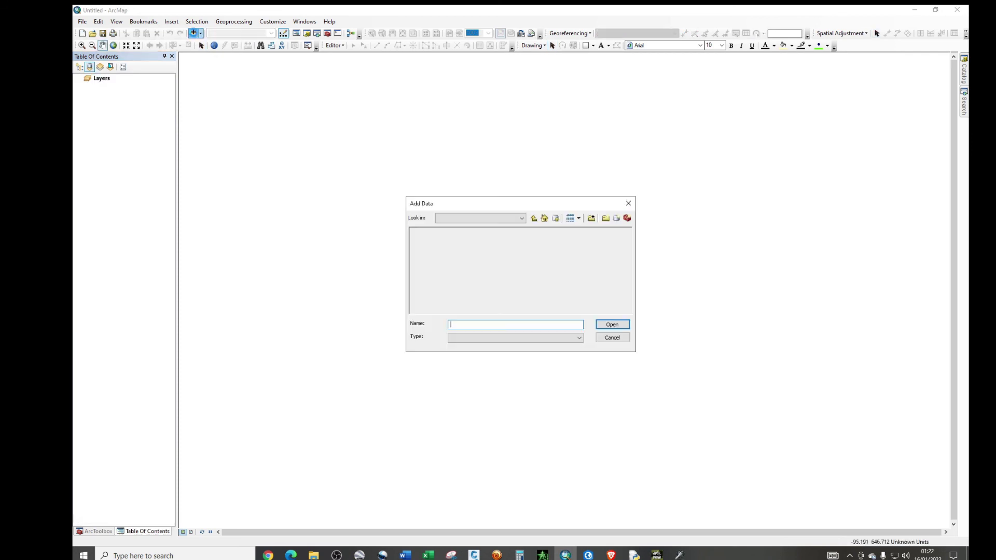